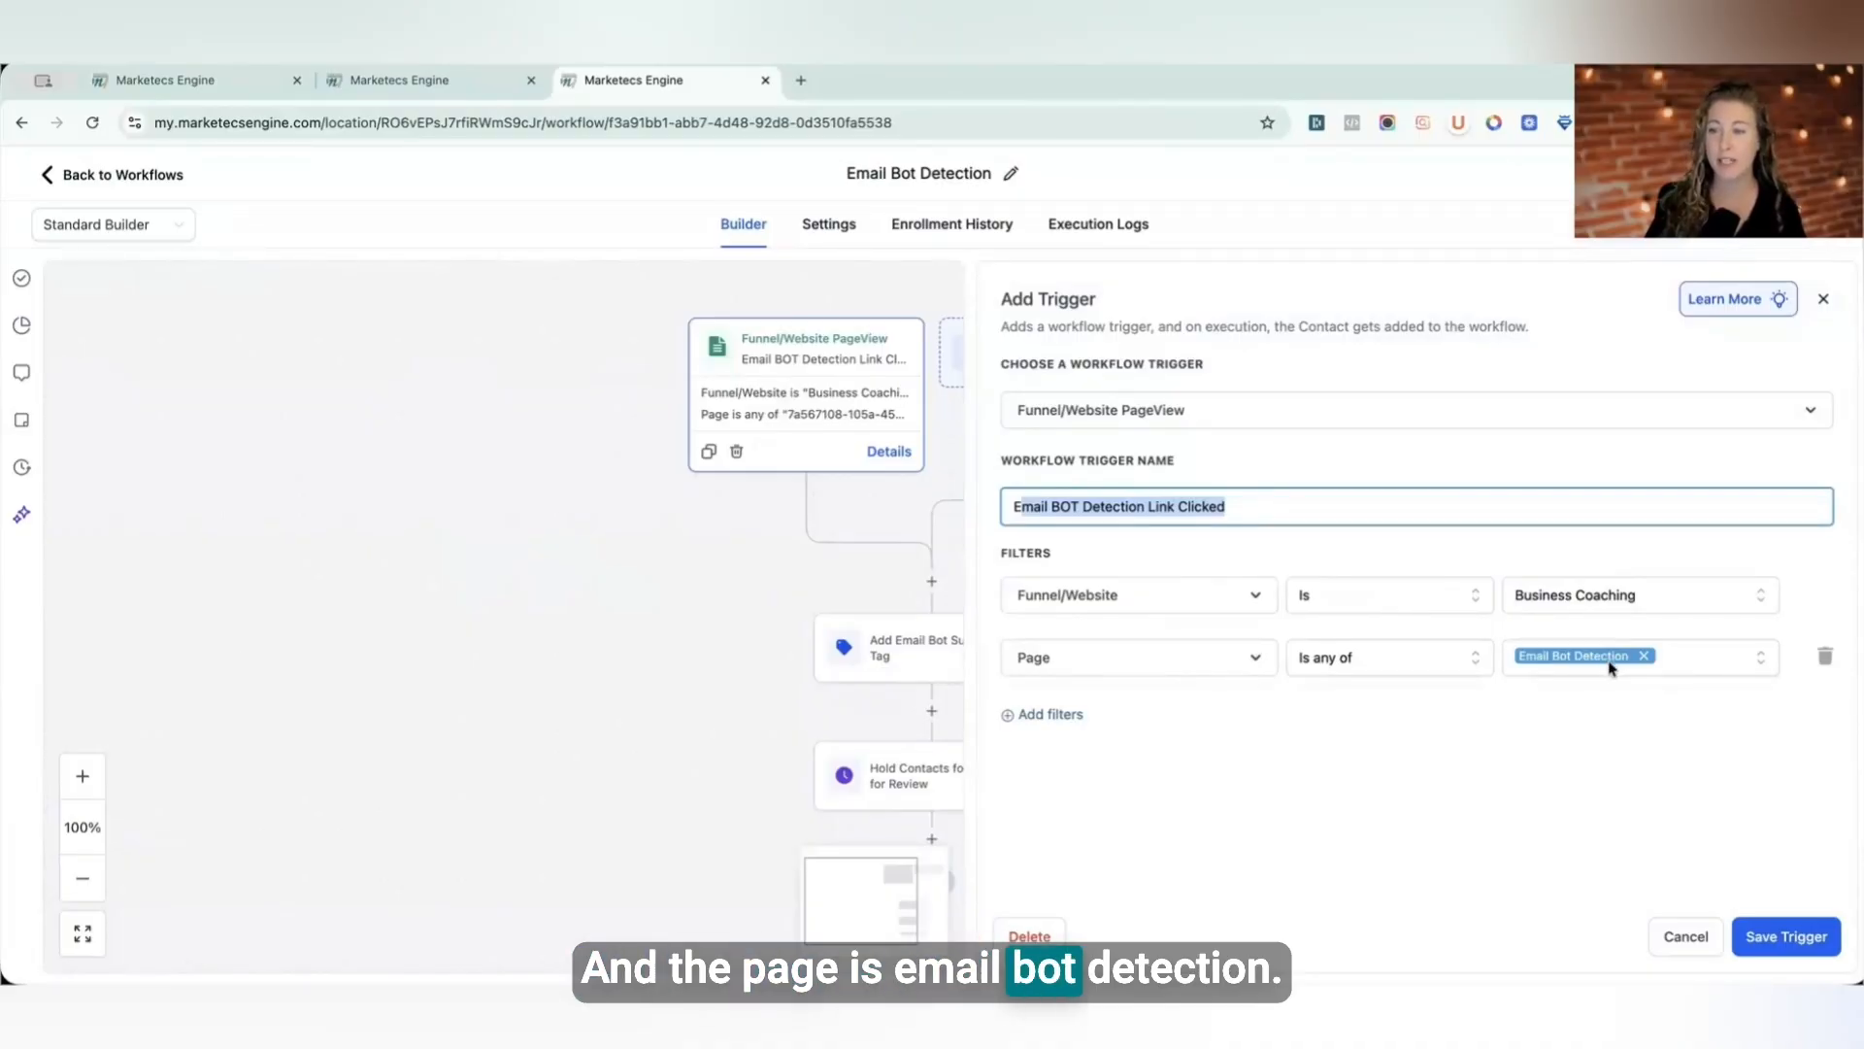
Step: Save the page-view trigger and review the suspected-bot tag and 5-day hold actions in the Email Bot Detection workflow
left_click(1798, 947)
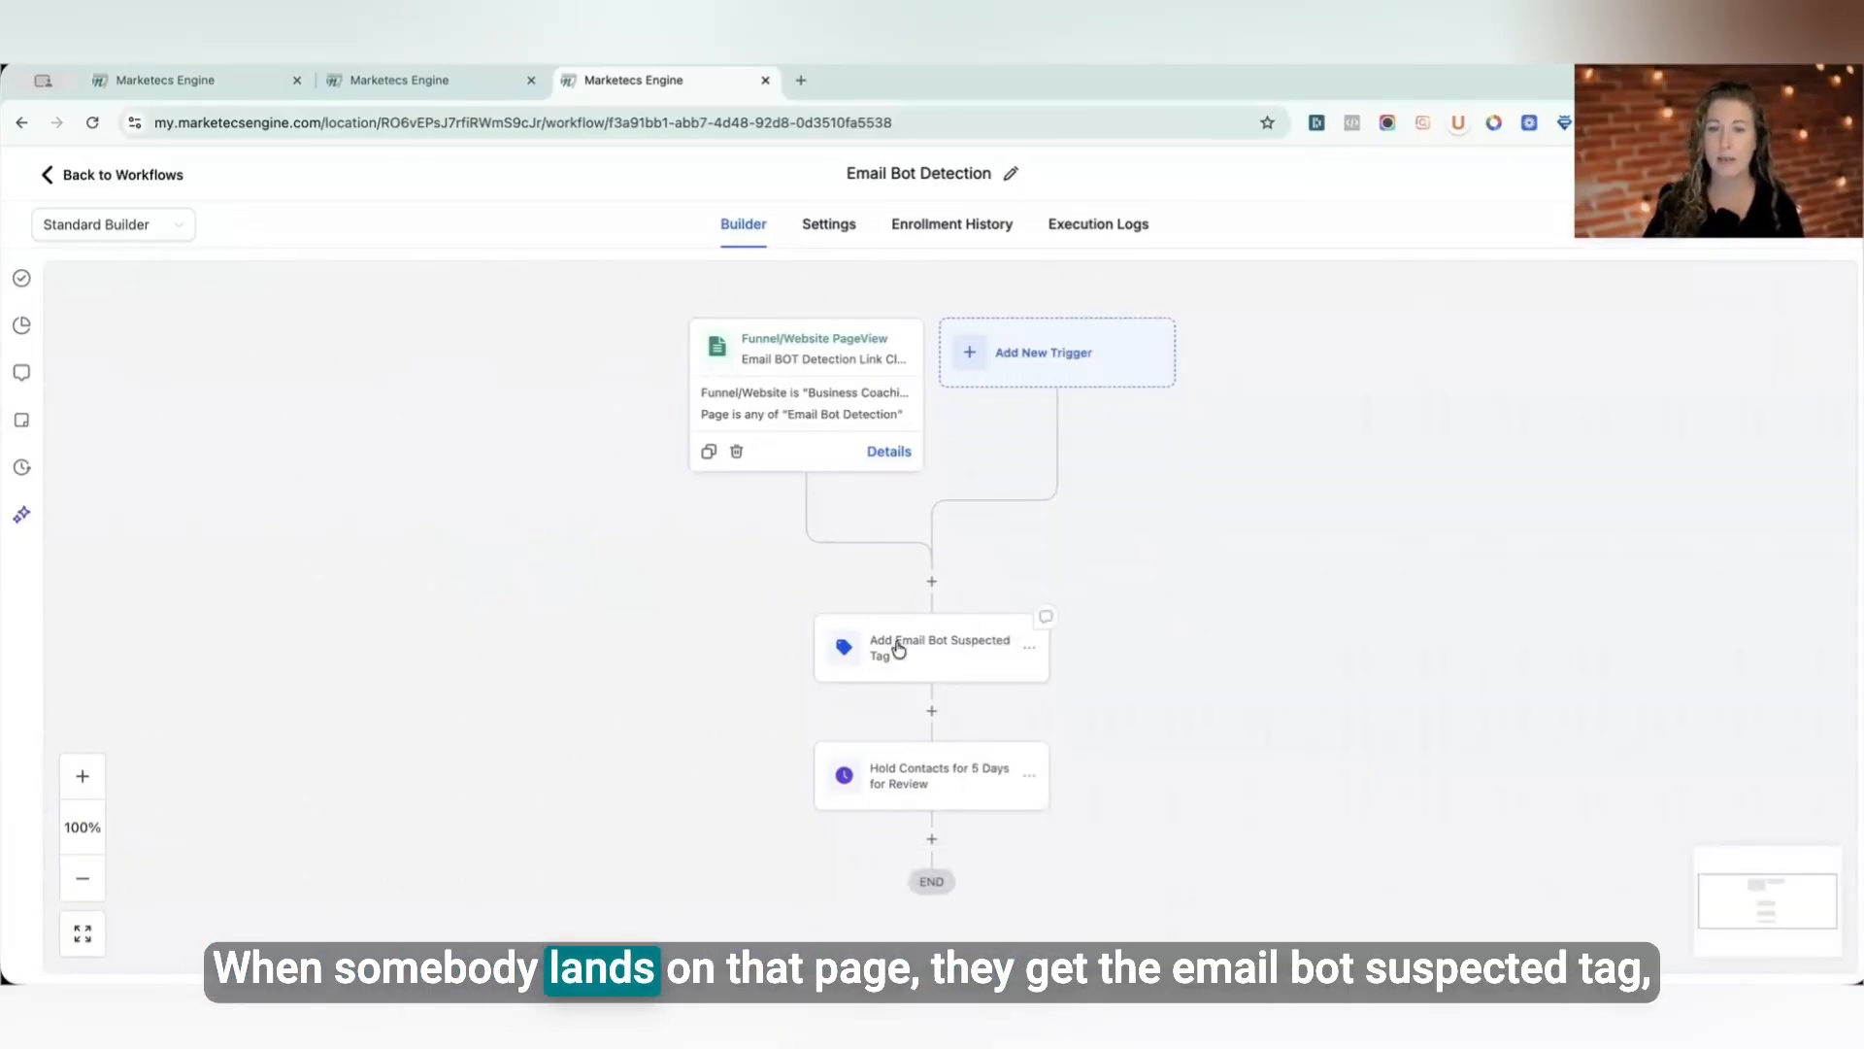
left_click(944, 663)
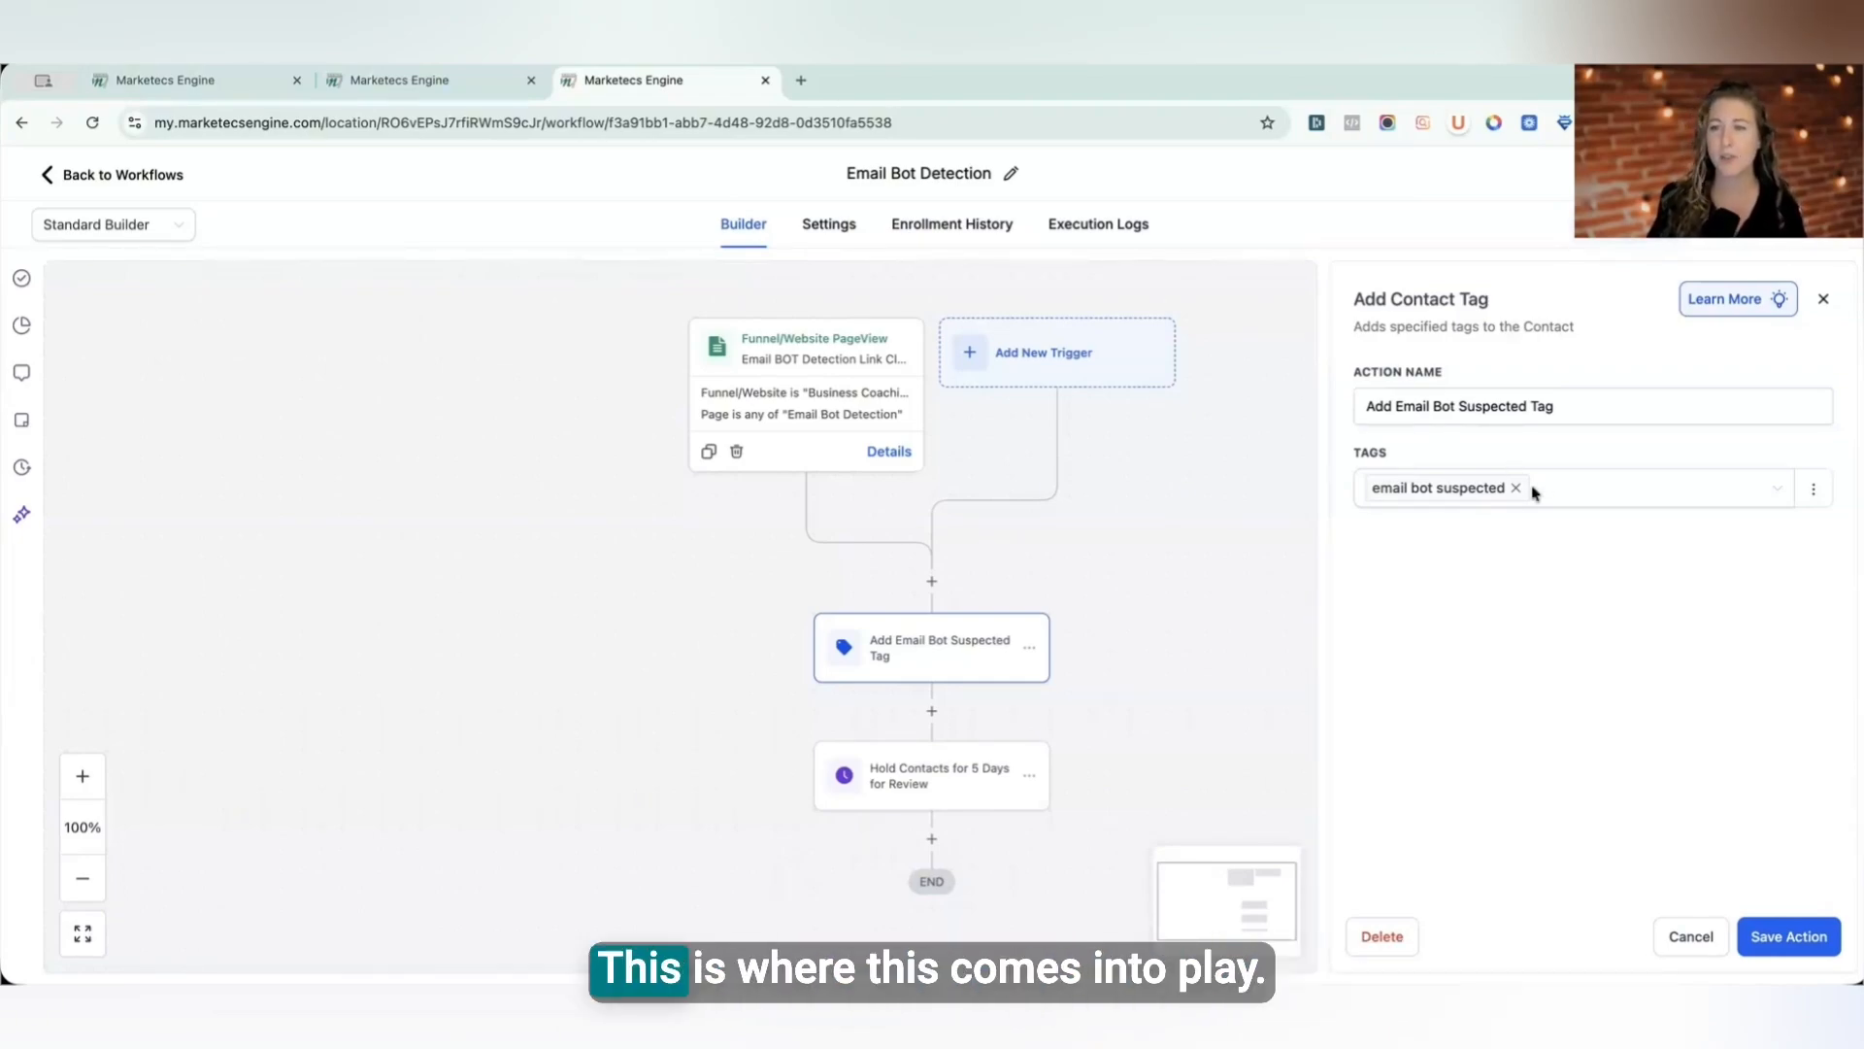
left_click(1709, 948)
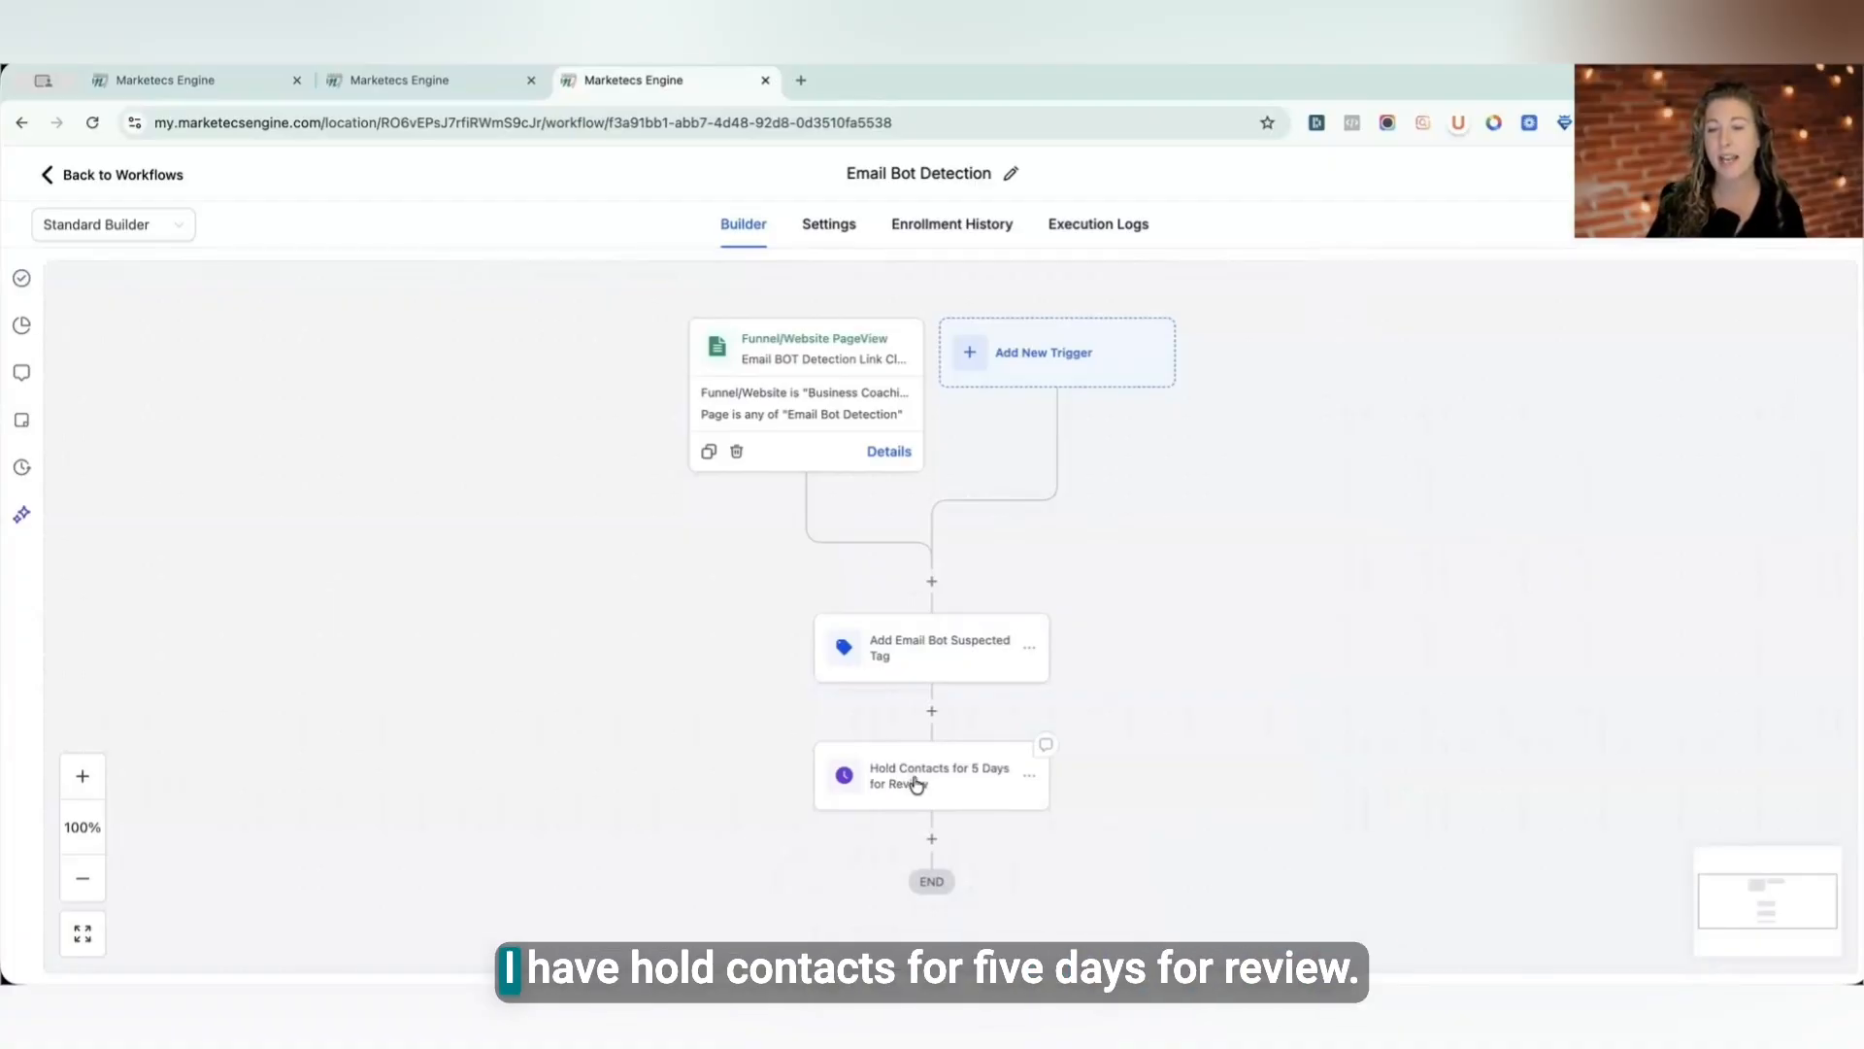
left_click(934, 783)
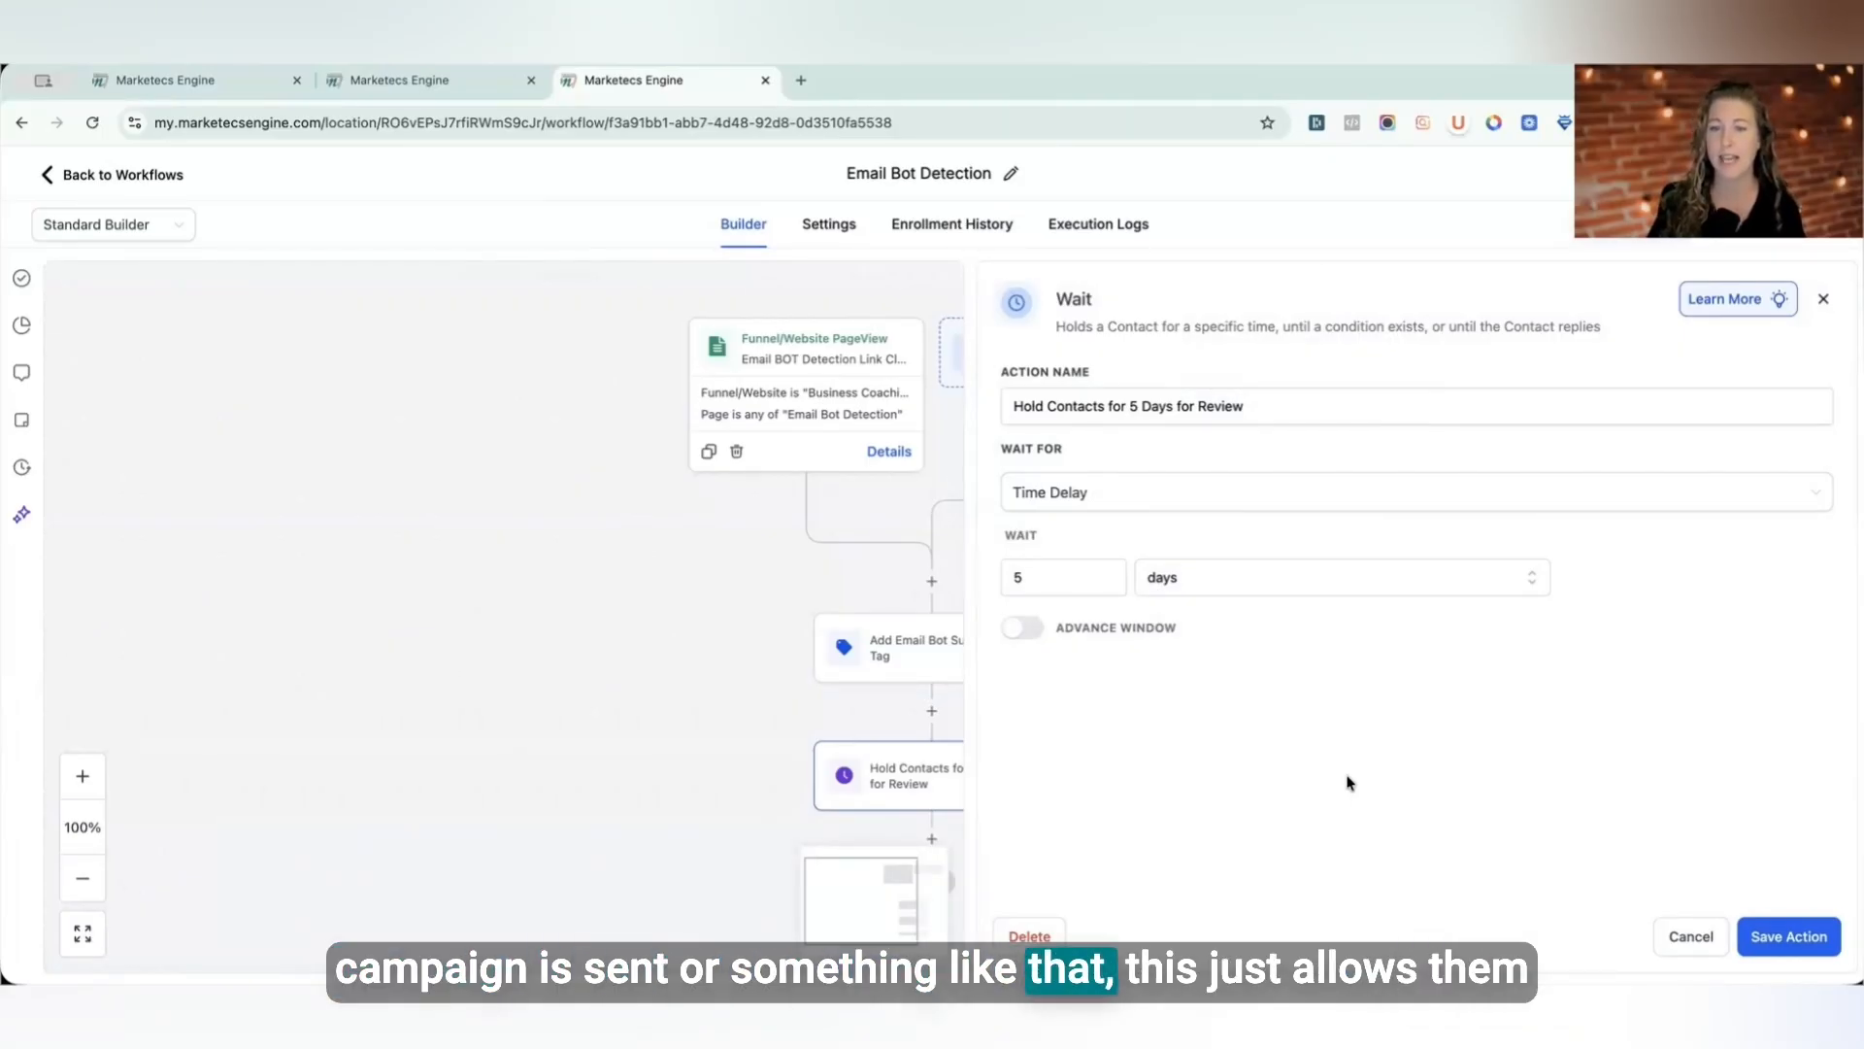
left_click(1690, 937)
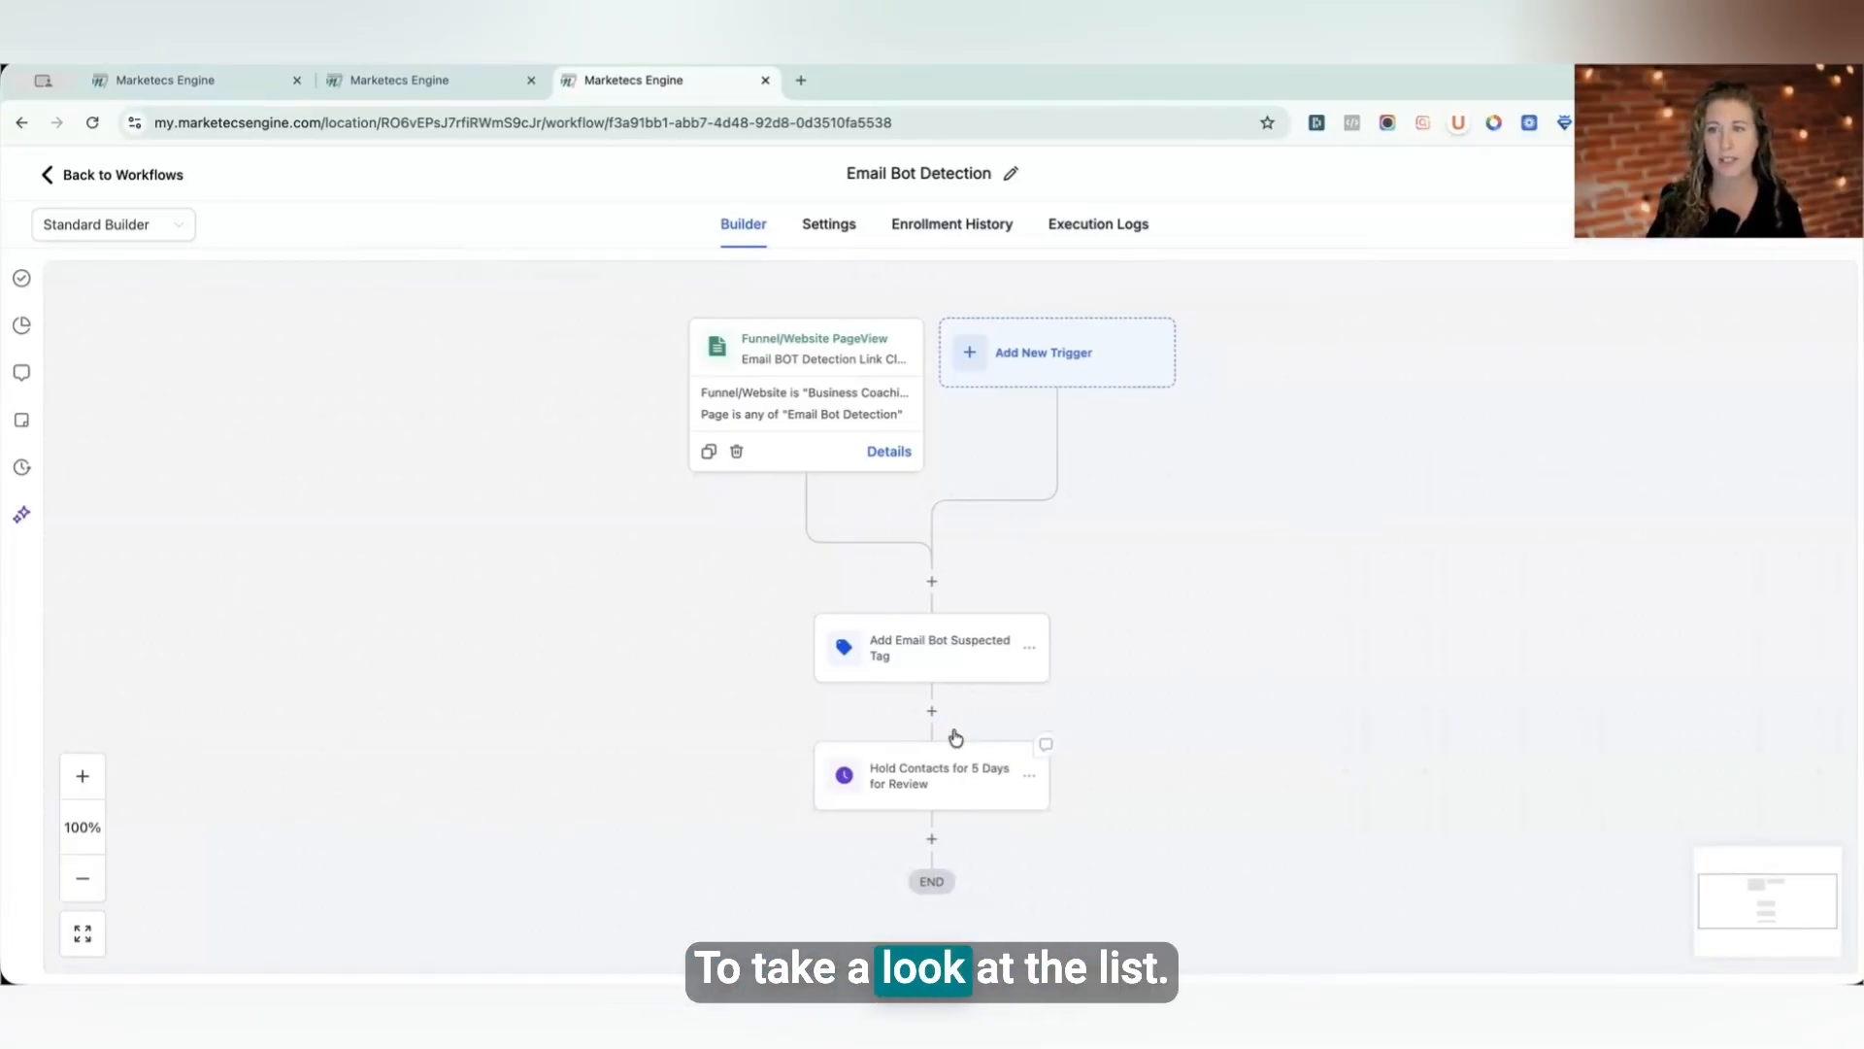
Step: Leave the workflow, discarding its unsaved changes, and open the New Template email campaign for editing
left_click(170, 175)
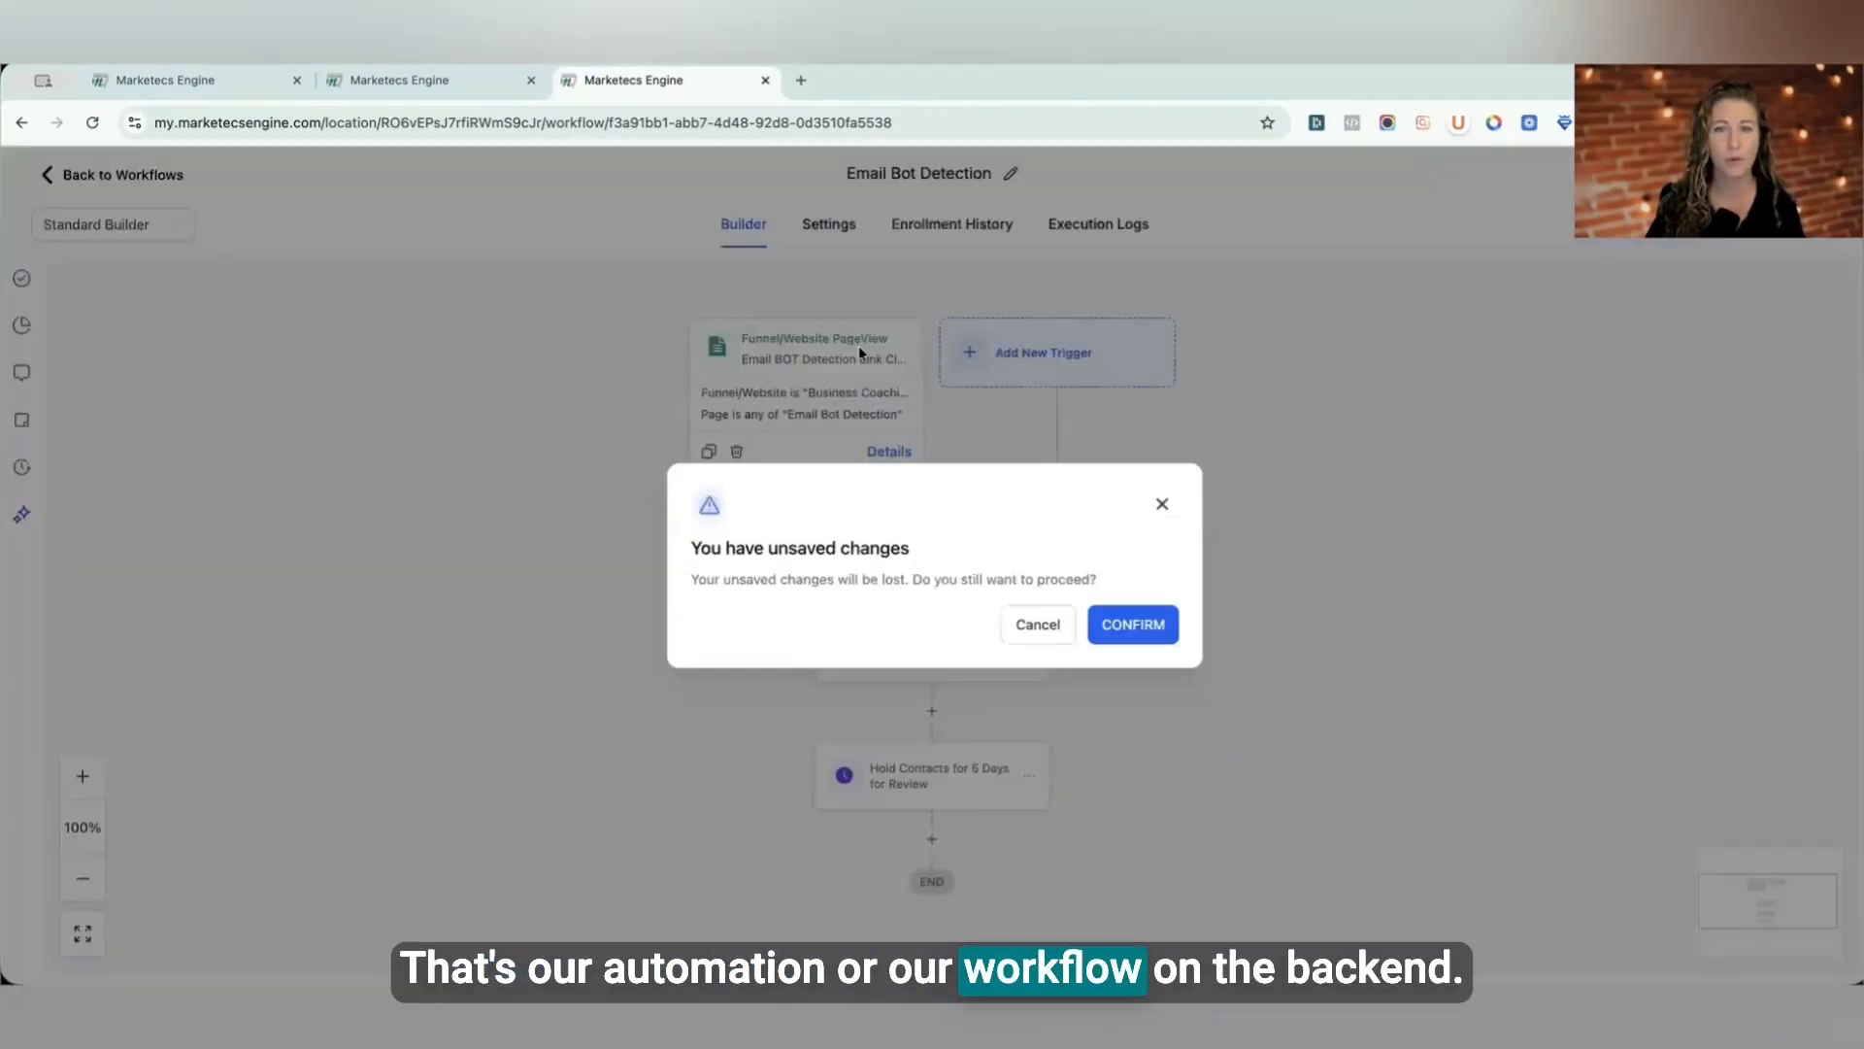
left_click(1115, 627)
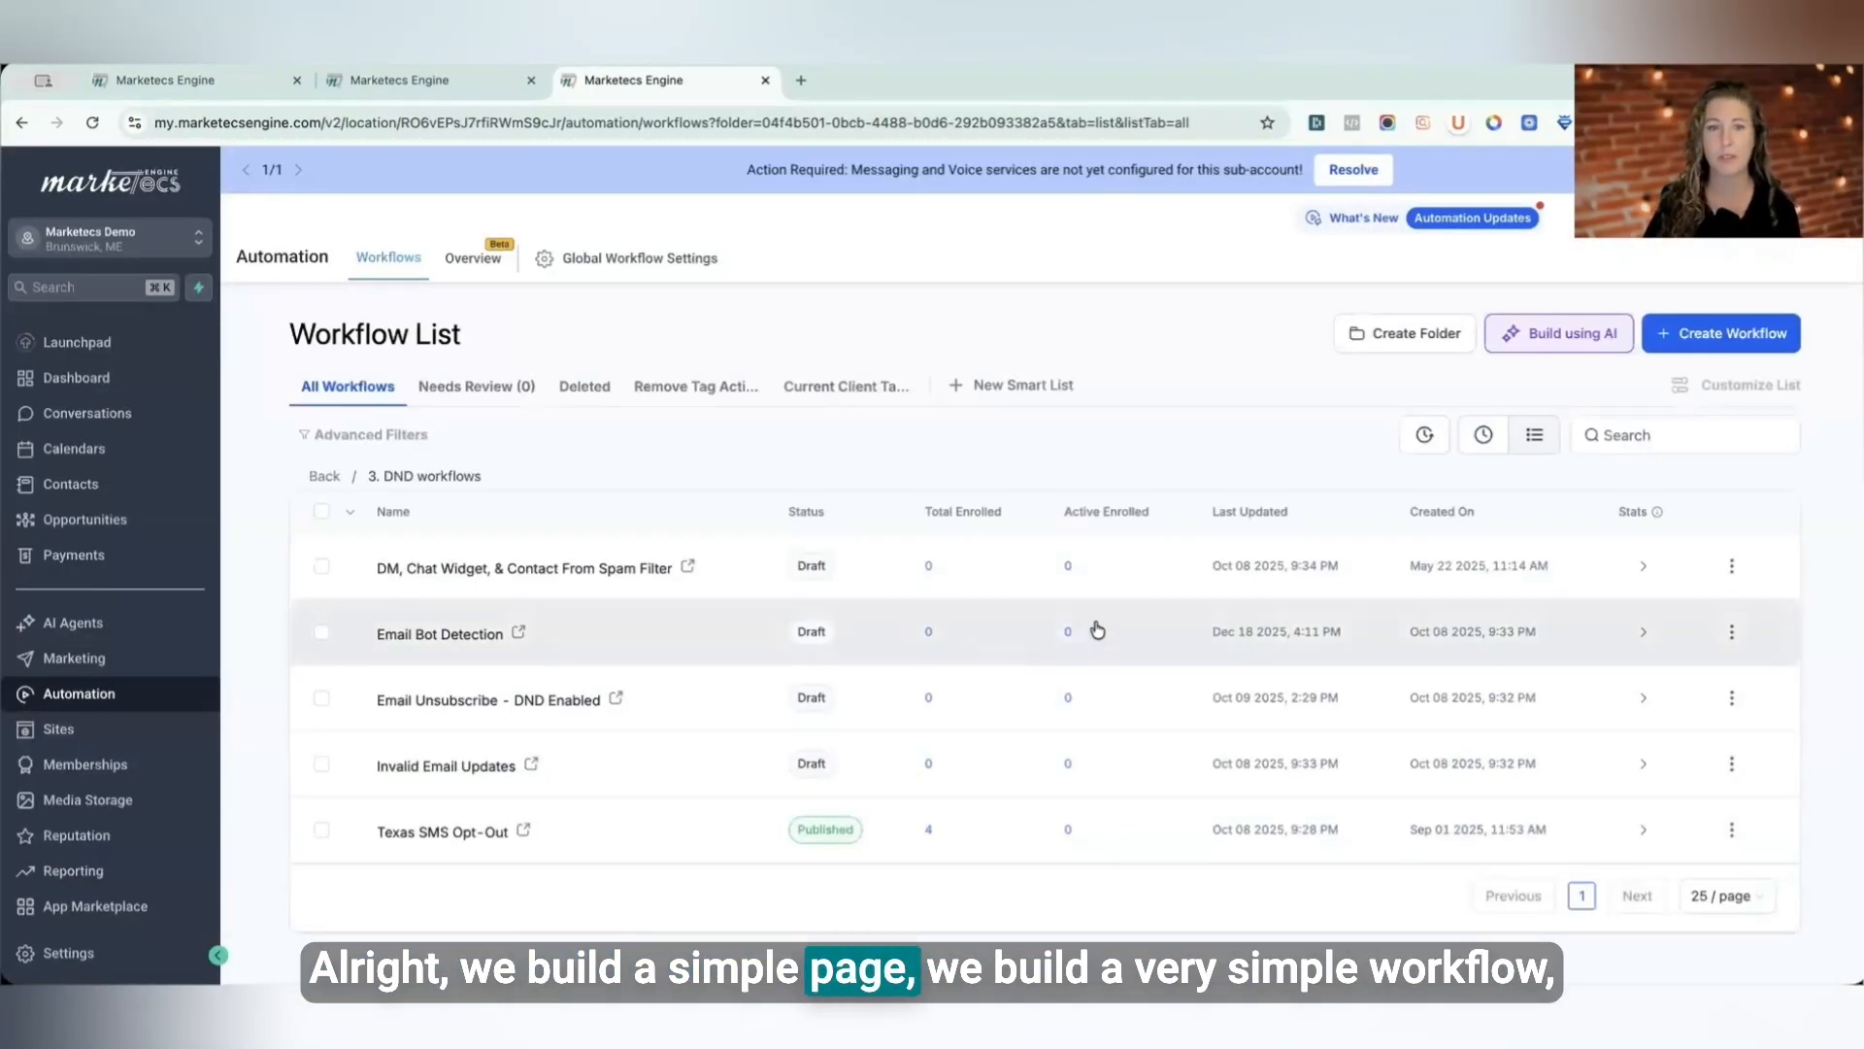
left_click(454, 74)
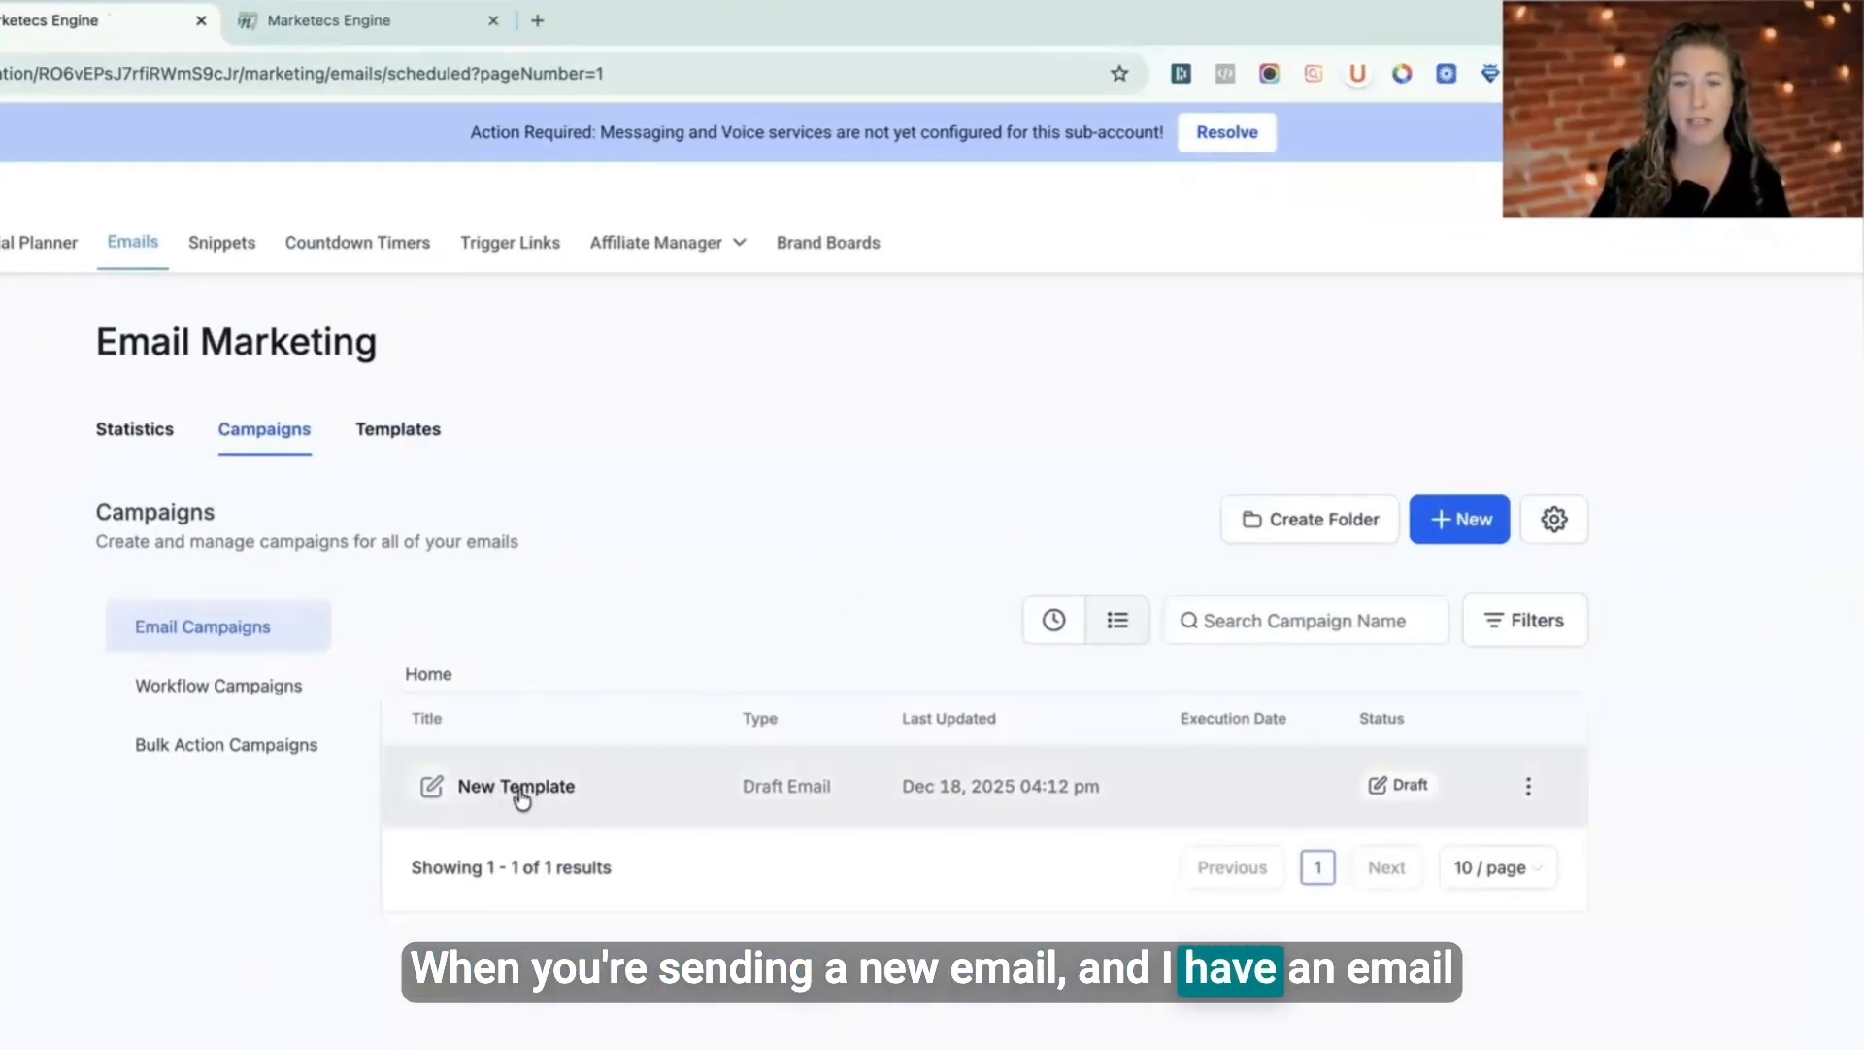
left_click(521, 794)
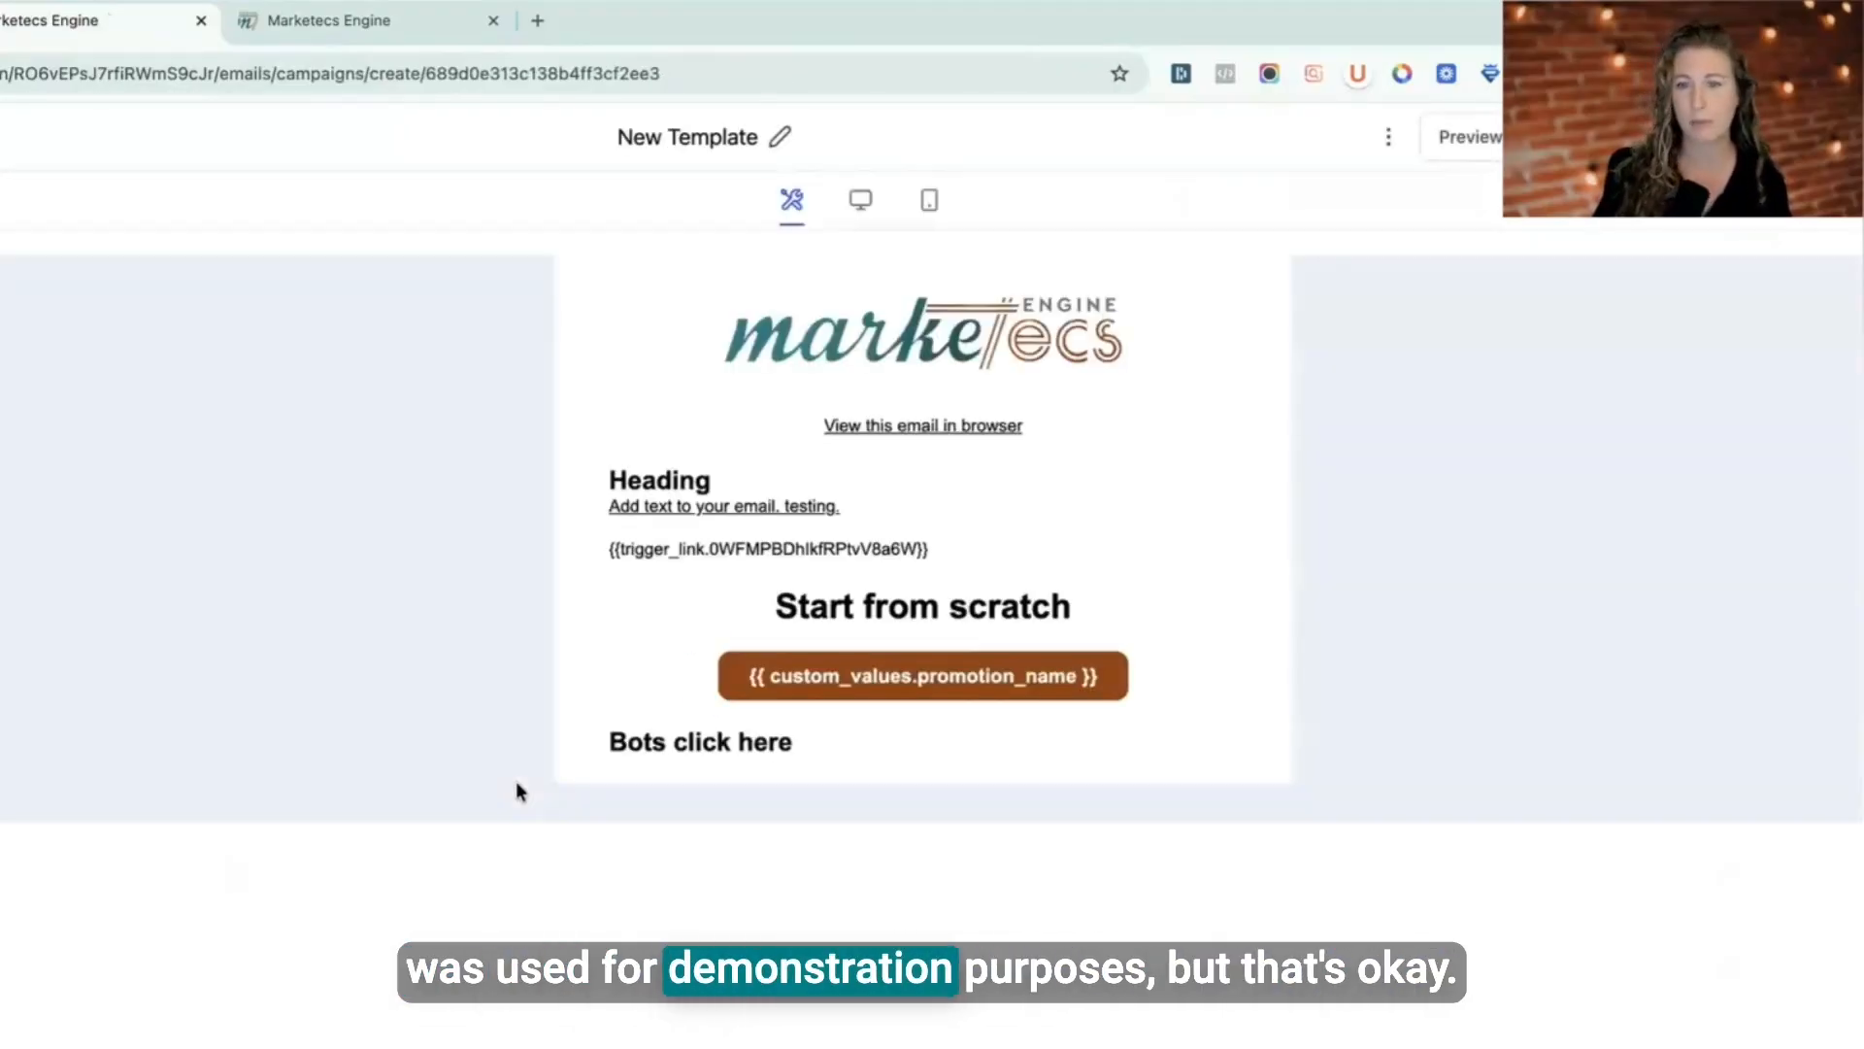
Step: Replace the "Bots click here" element with a new text element below the promotion button reading "Bots Click HERE"
mouse_move(1096, 677)
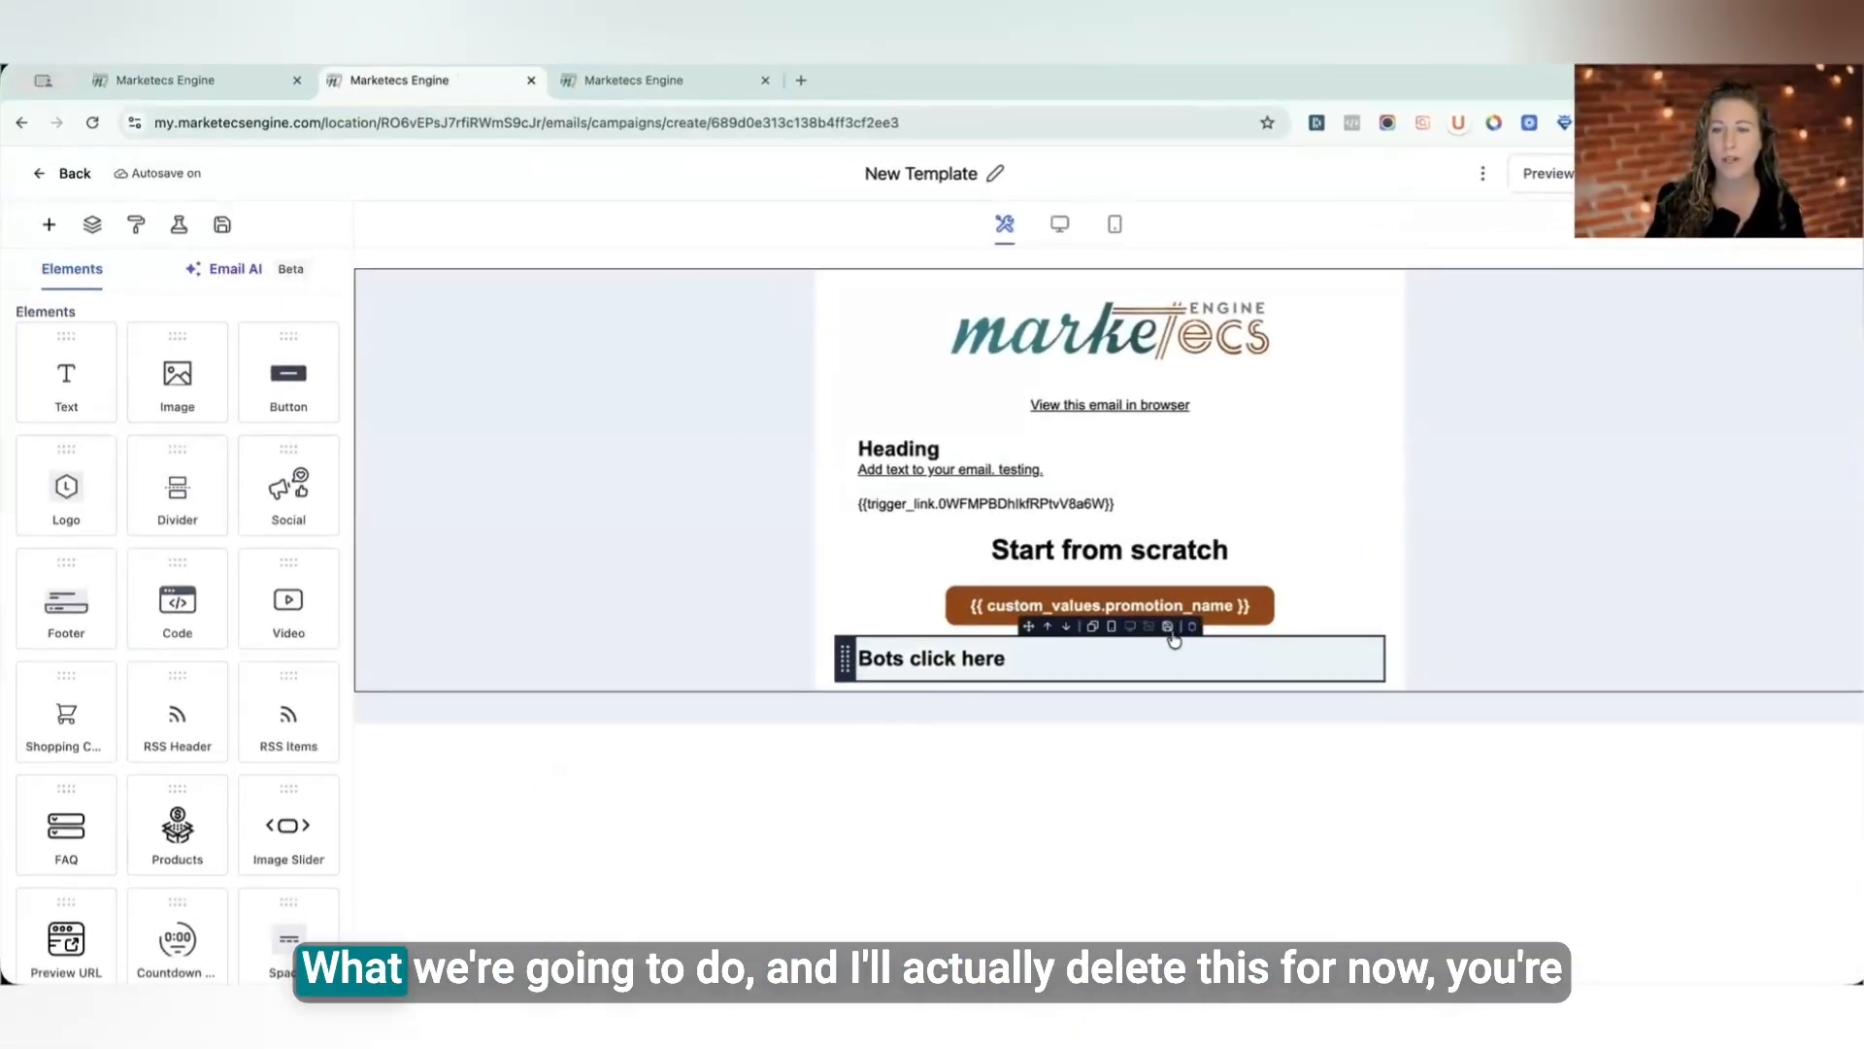
left_click(1193, 631)
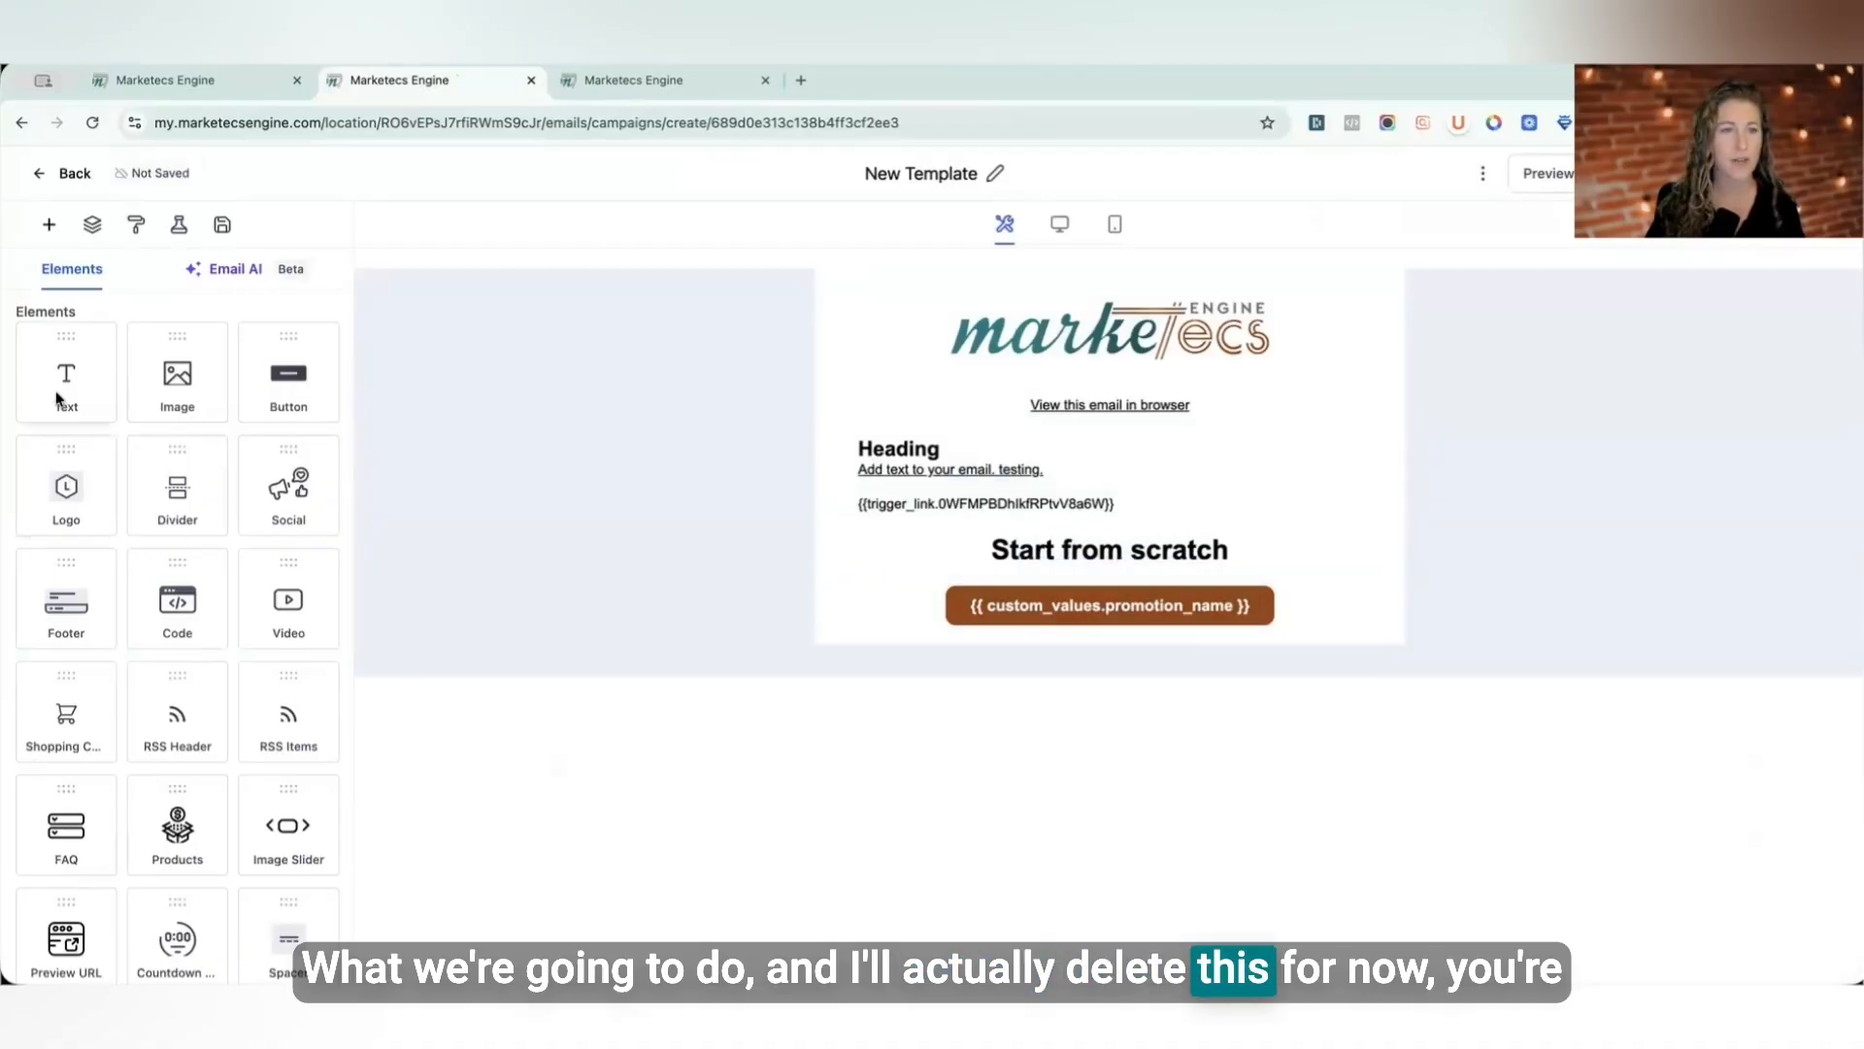
left_click_drag(304, 455, 1004, 656)
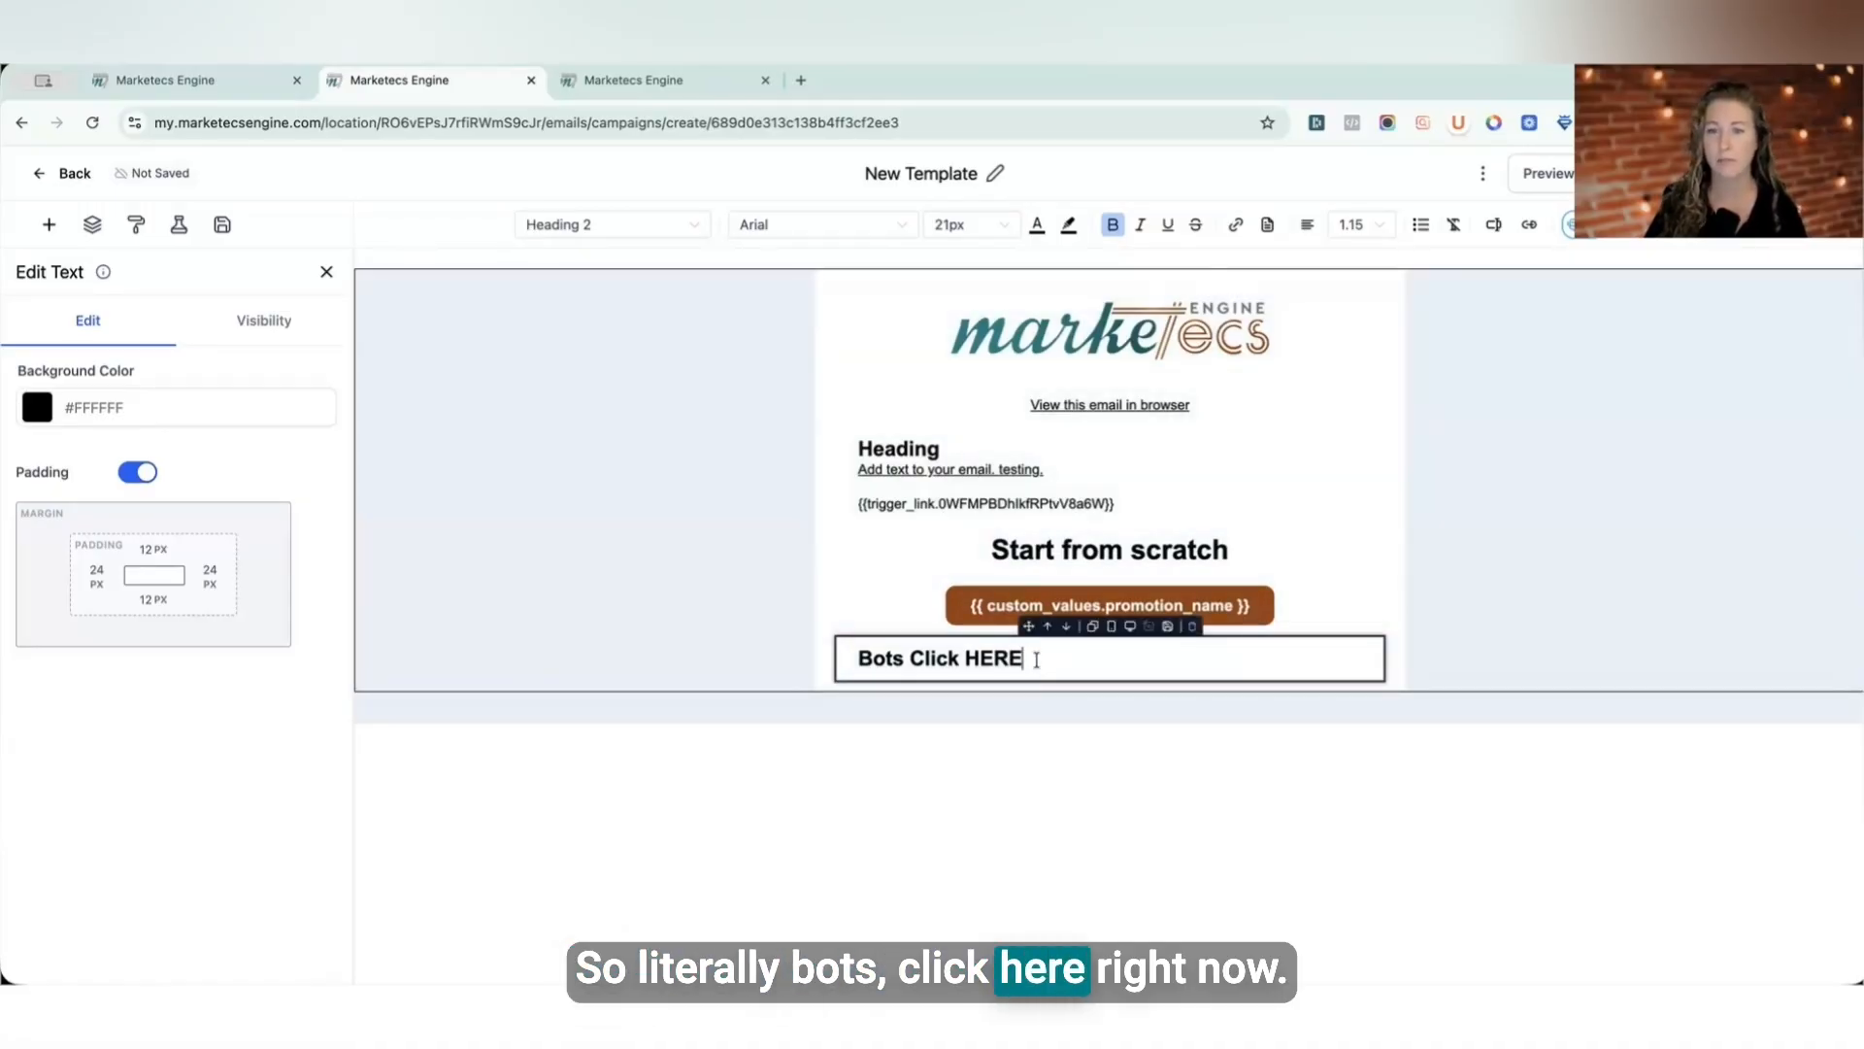
Step: Link the whole "Bots Click HERE" text to the email bot detection page
left_click_drag(1036, 660, 898, 646)
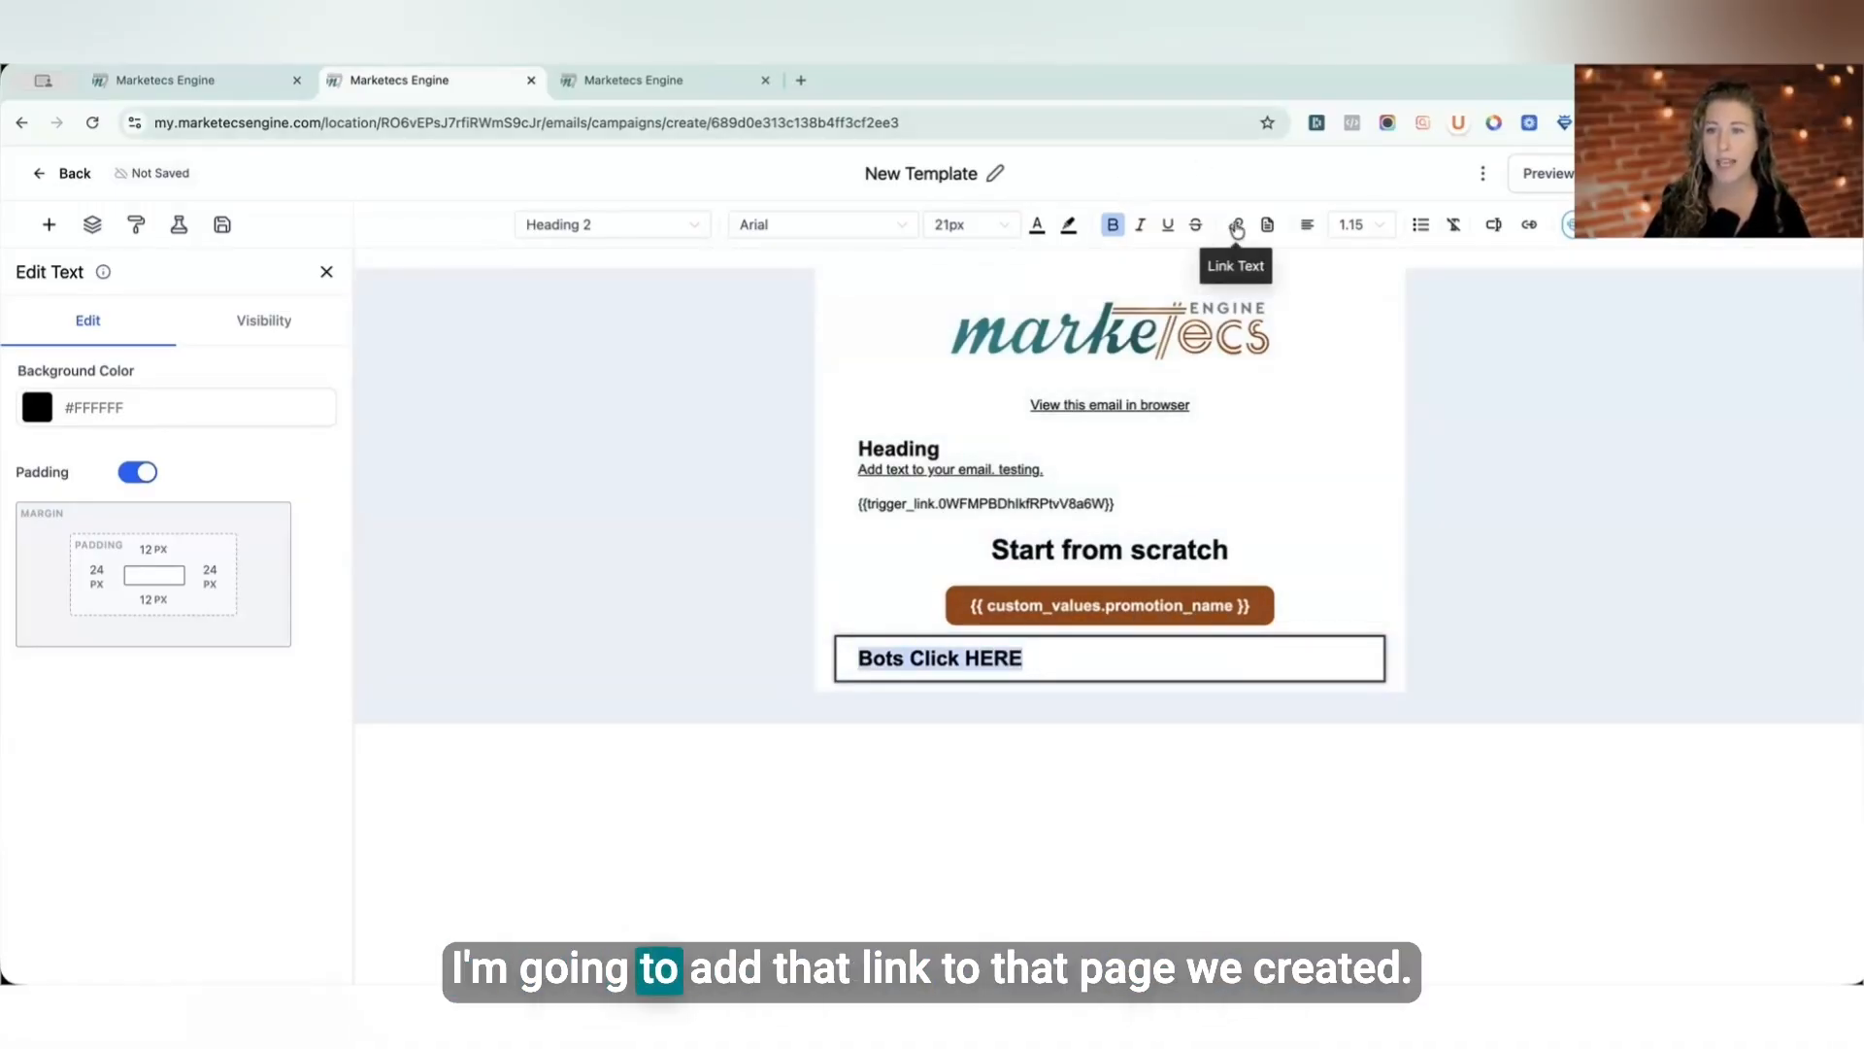
left_click(1235, 224)
left_click(820, 496)
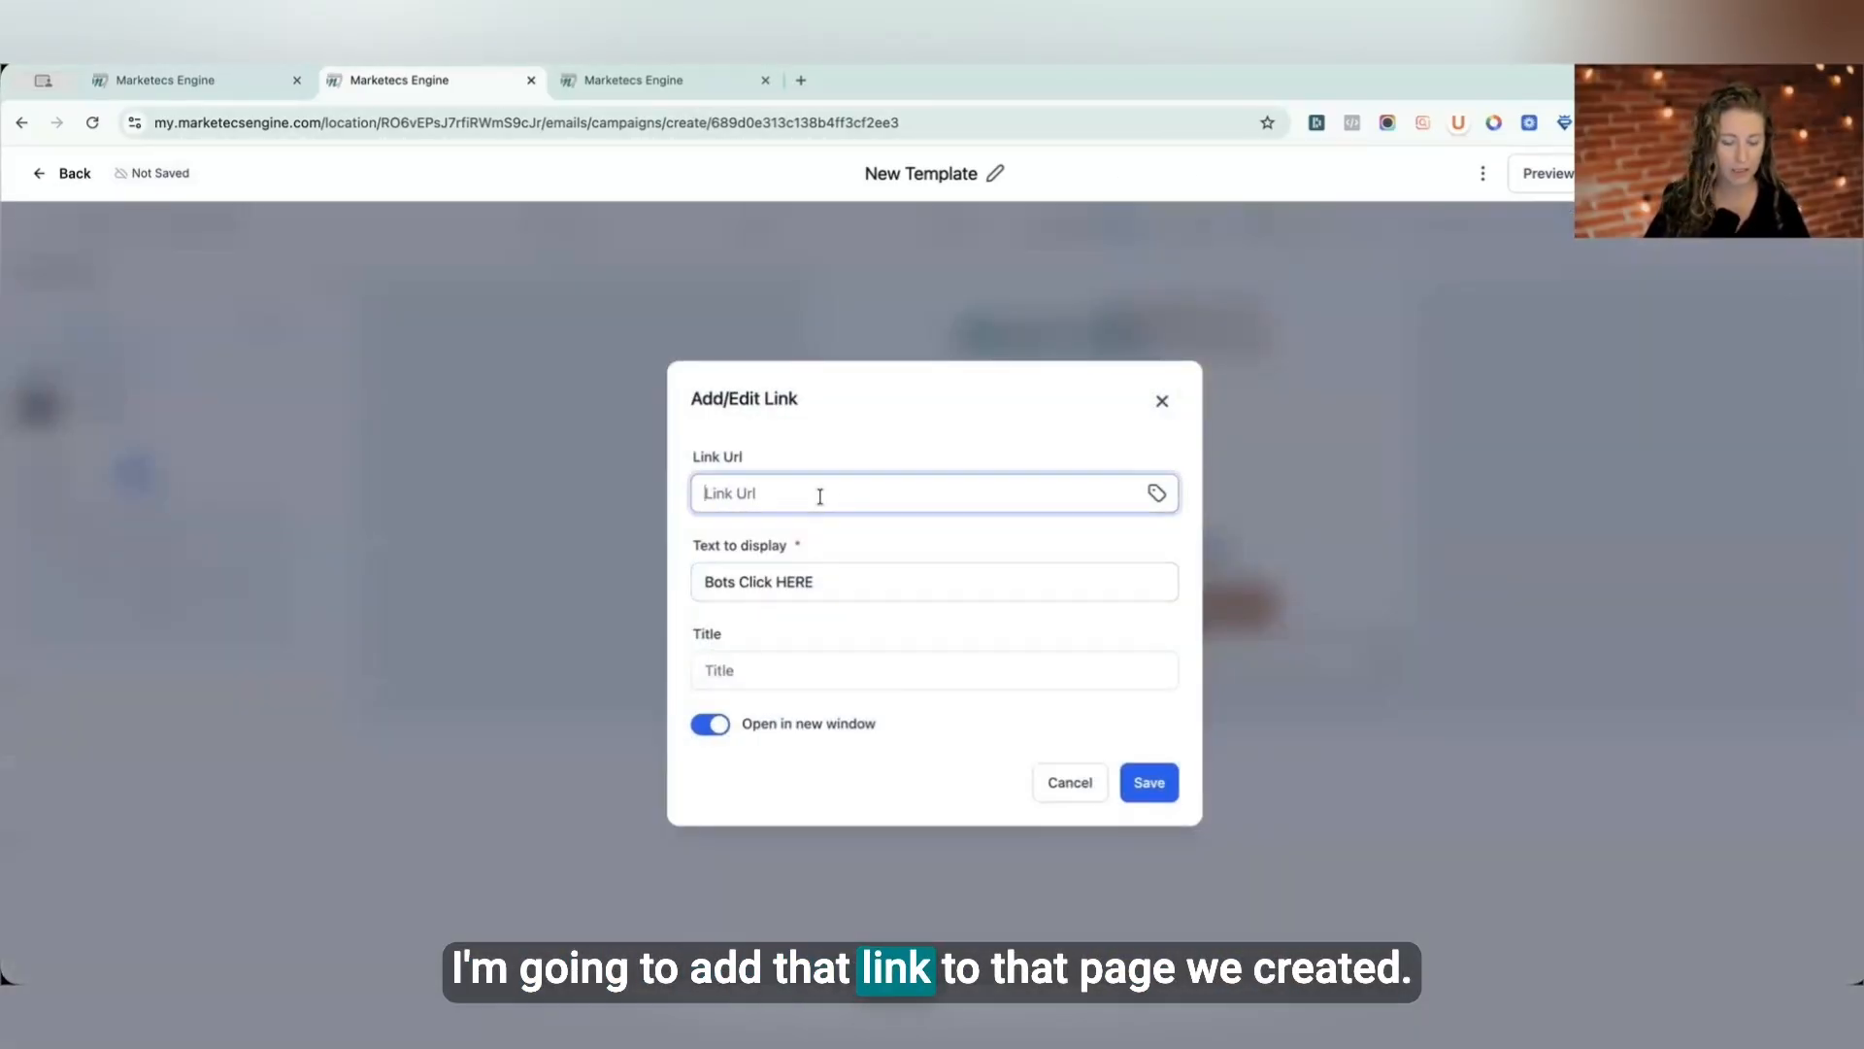
left_click(1149, 783)
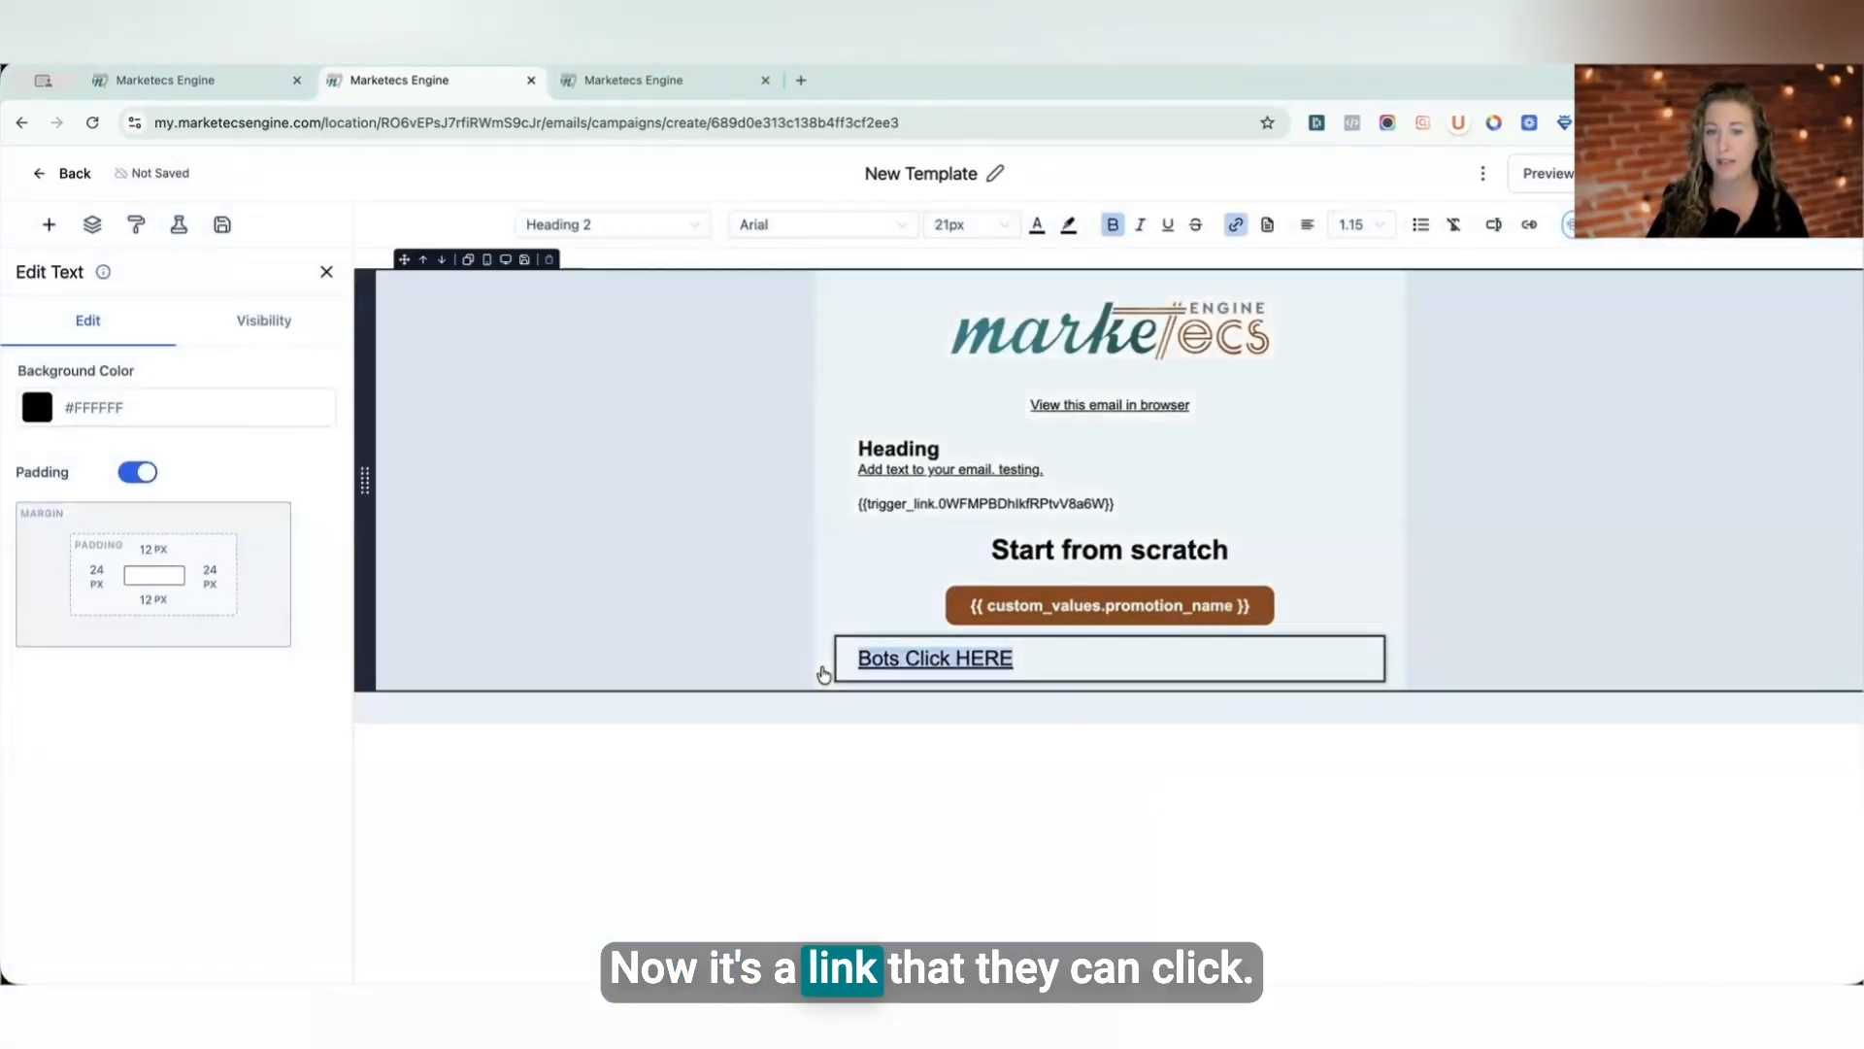
Step: Set the border color of the email's layout section to white
left_click(818, 672)
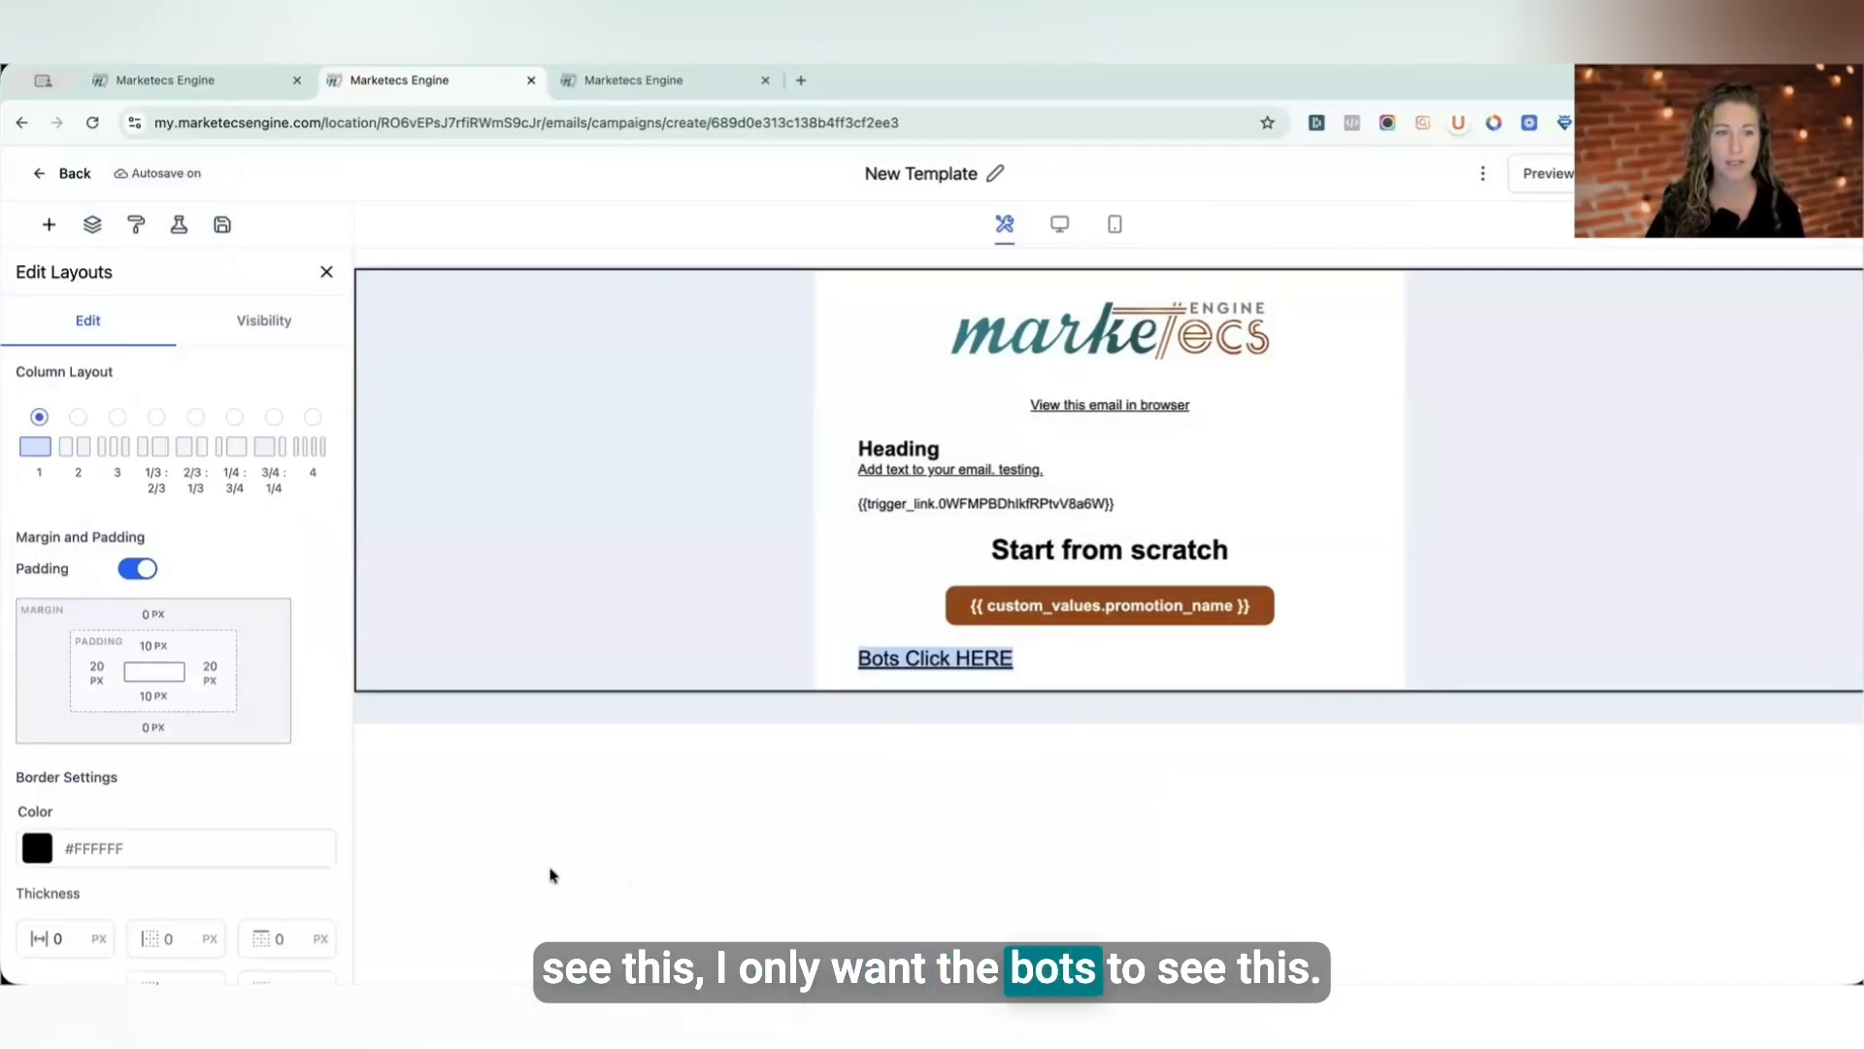
left_click(37, 848)
left_click(84, 621)
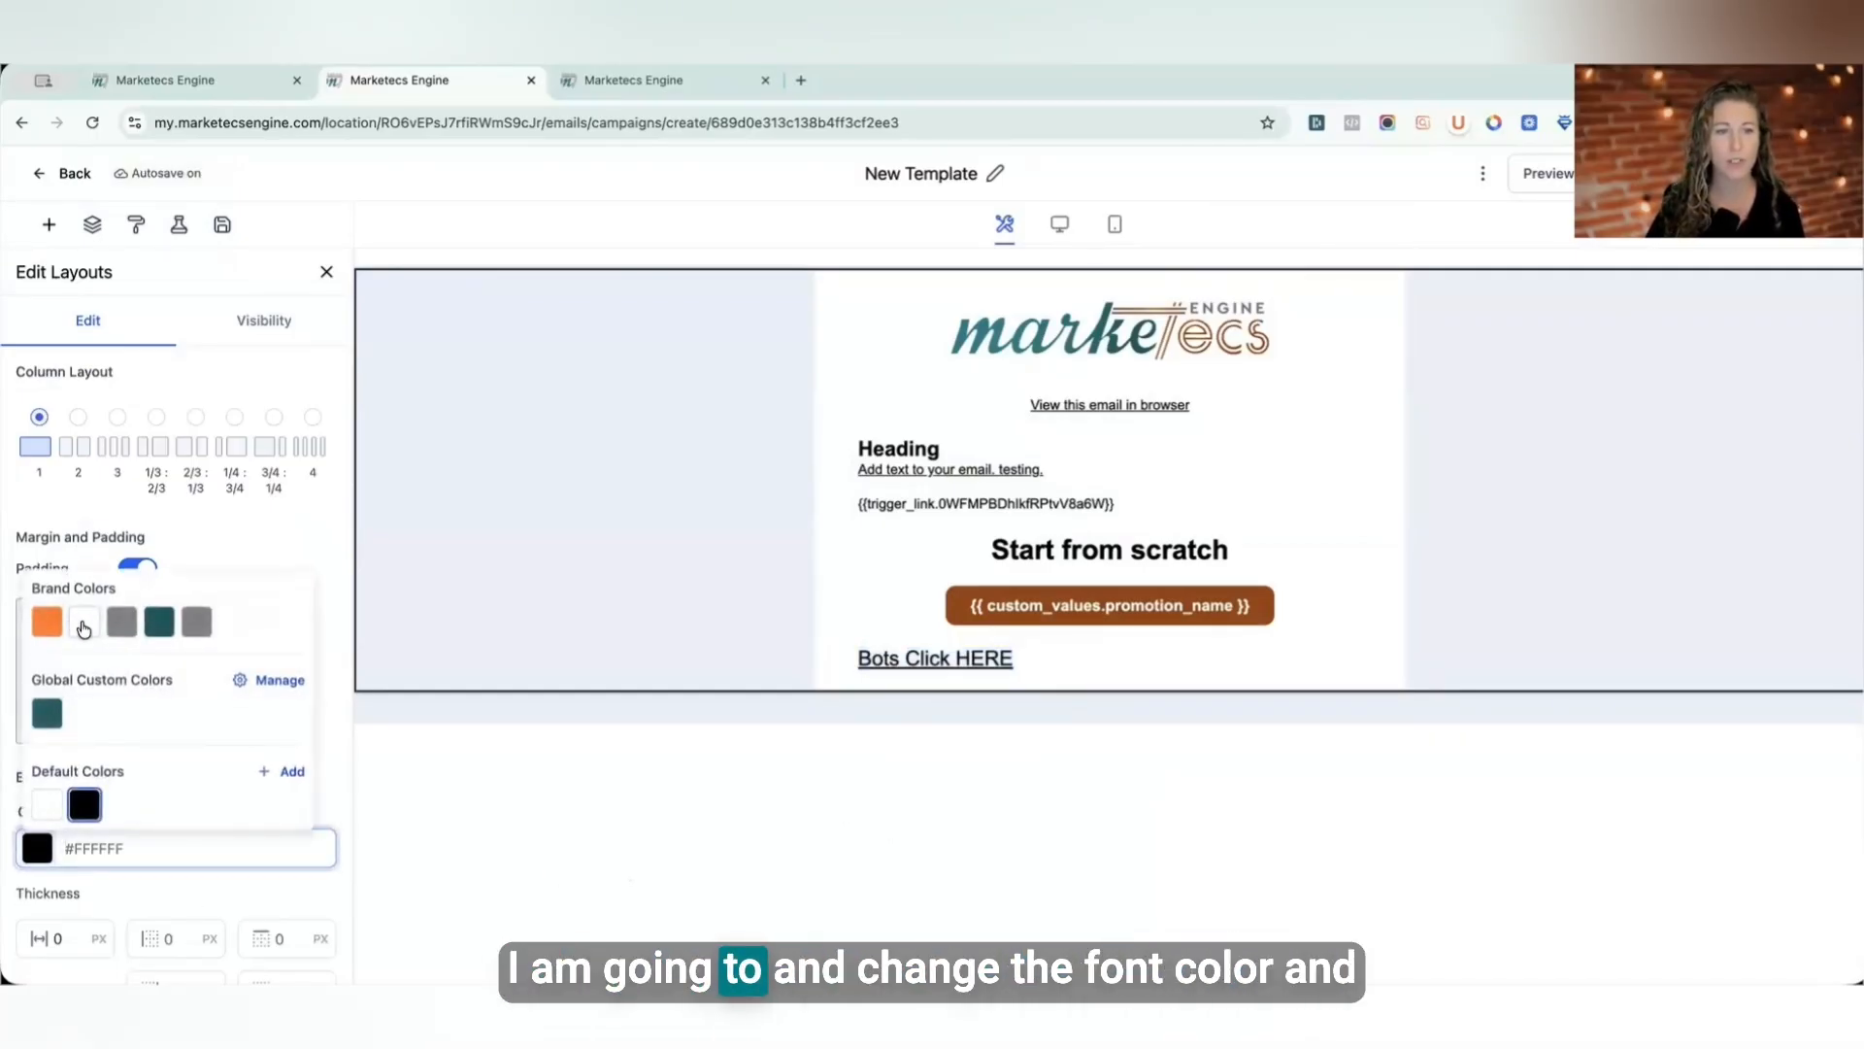
Step: Set the font color of the "Bots Click HERE" link to white, save the email and return to the campaign list
left_click(1032, 659)
left_click_drag(1016, 659, 857, 659)
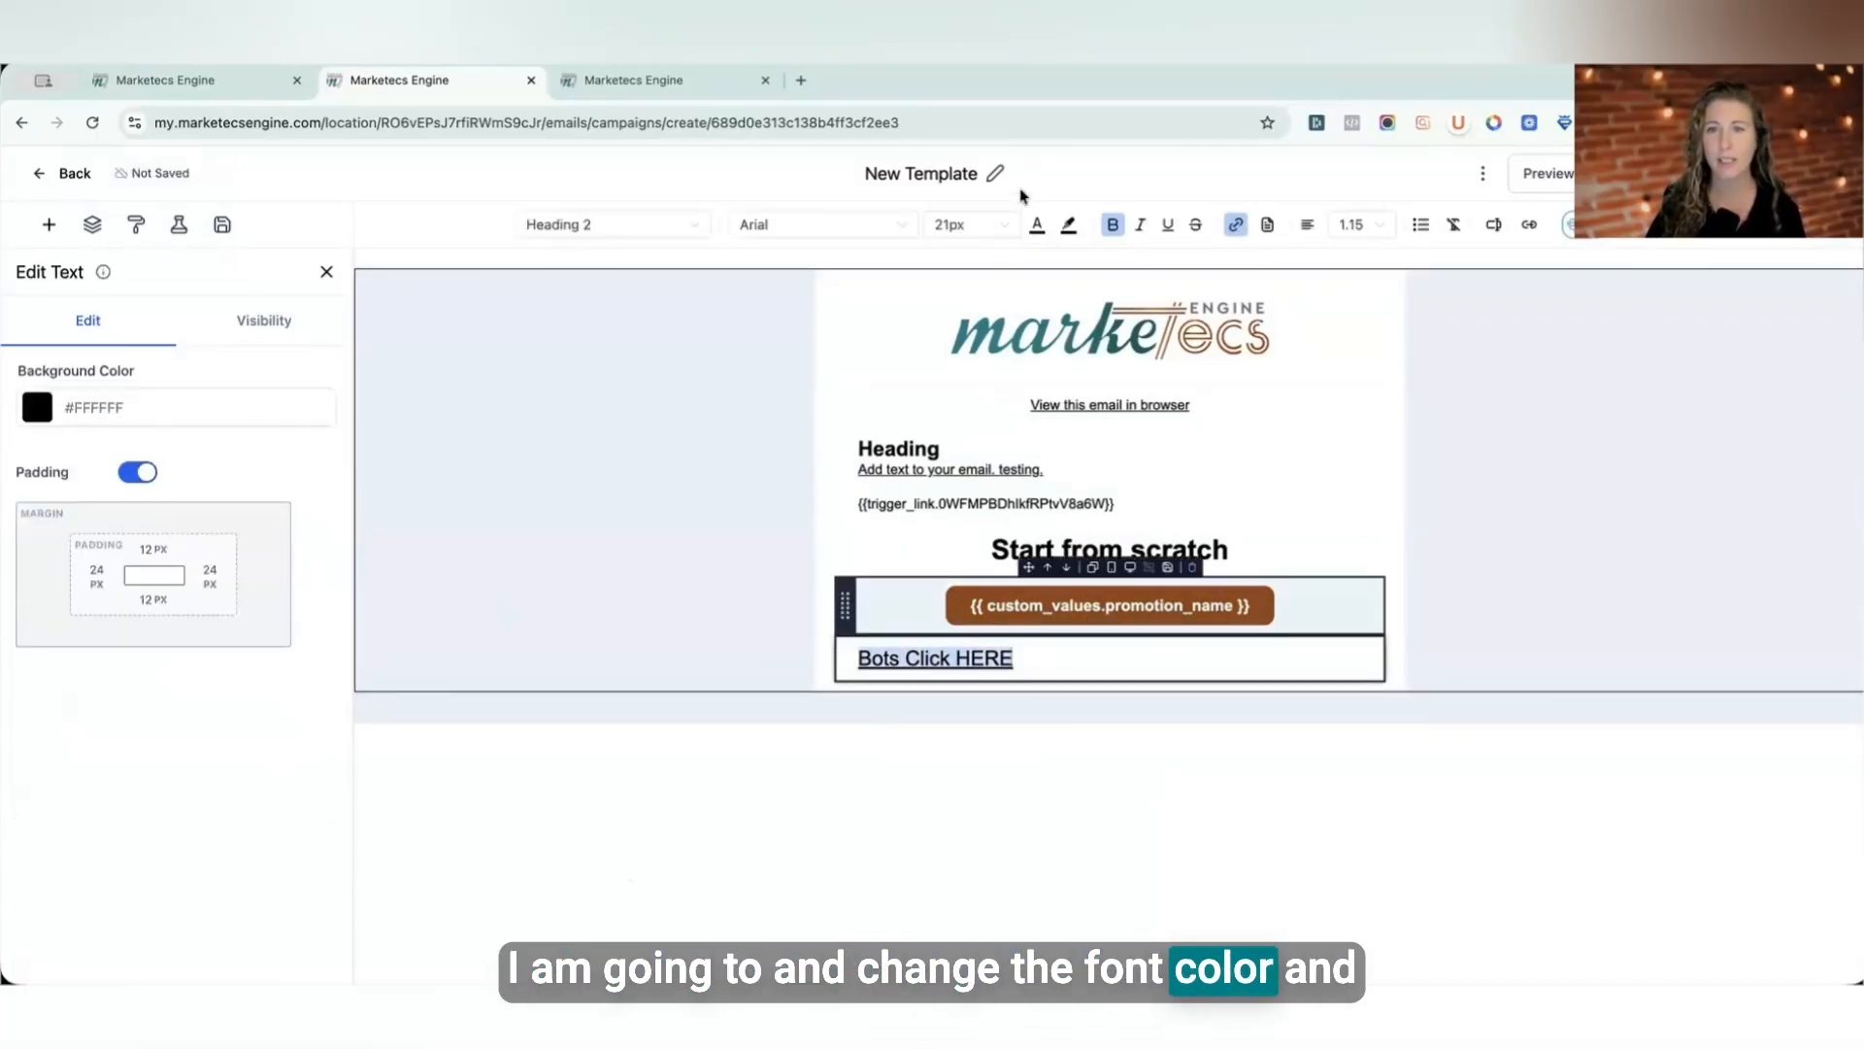
left_click(1037, 226)
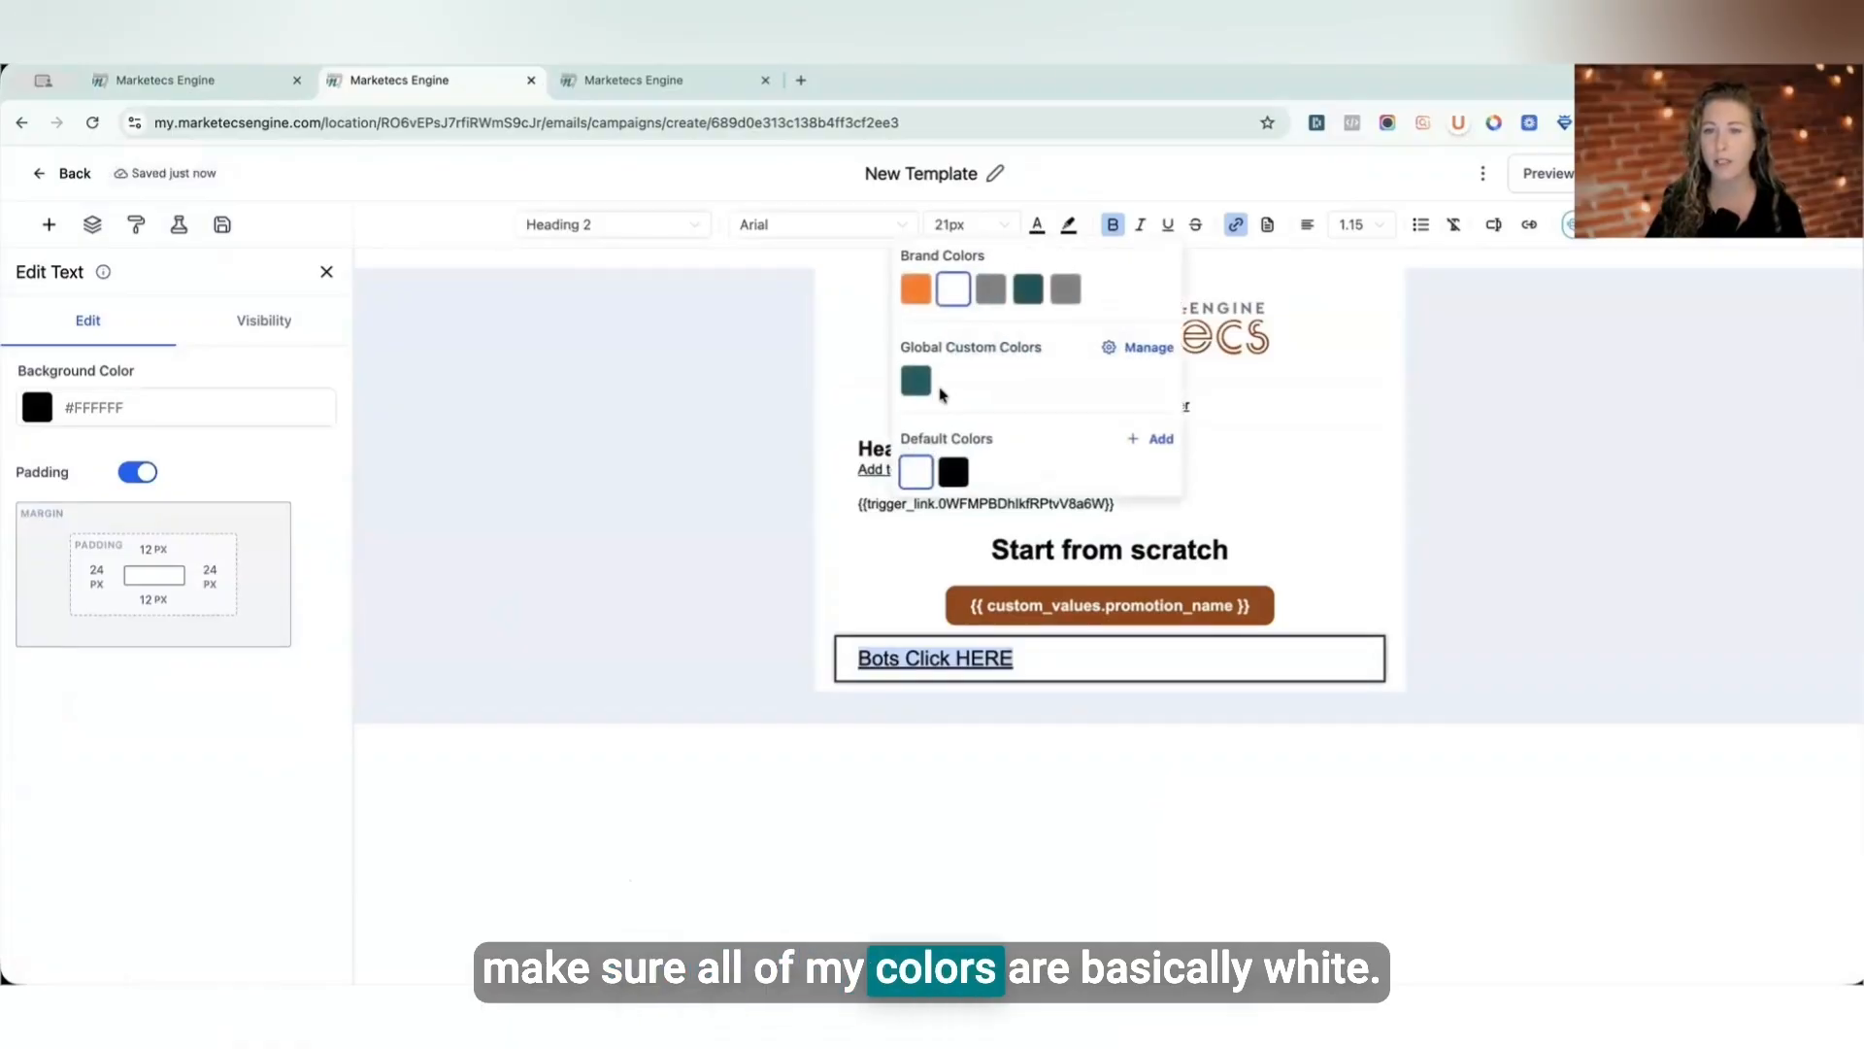
left_click(950, 789)
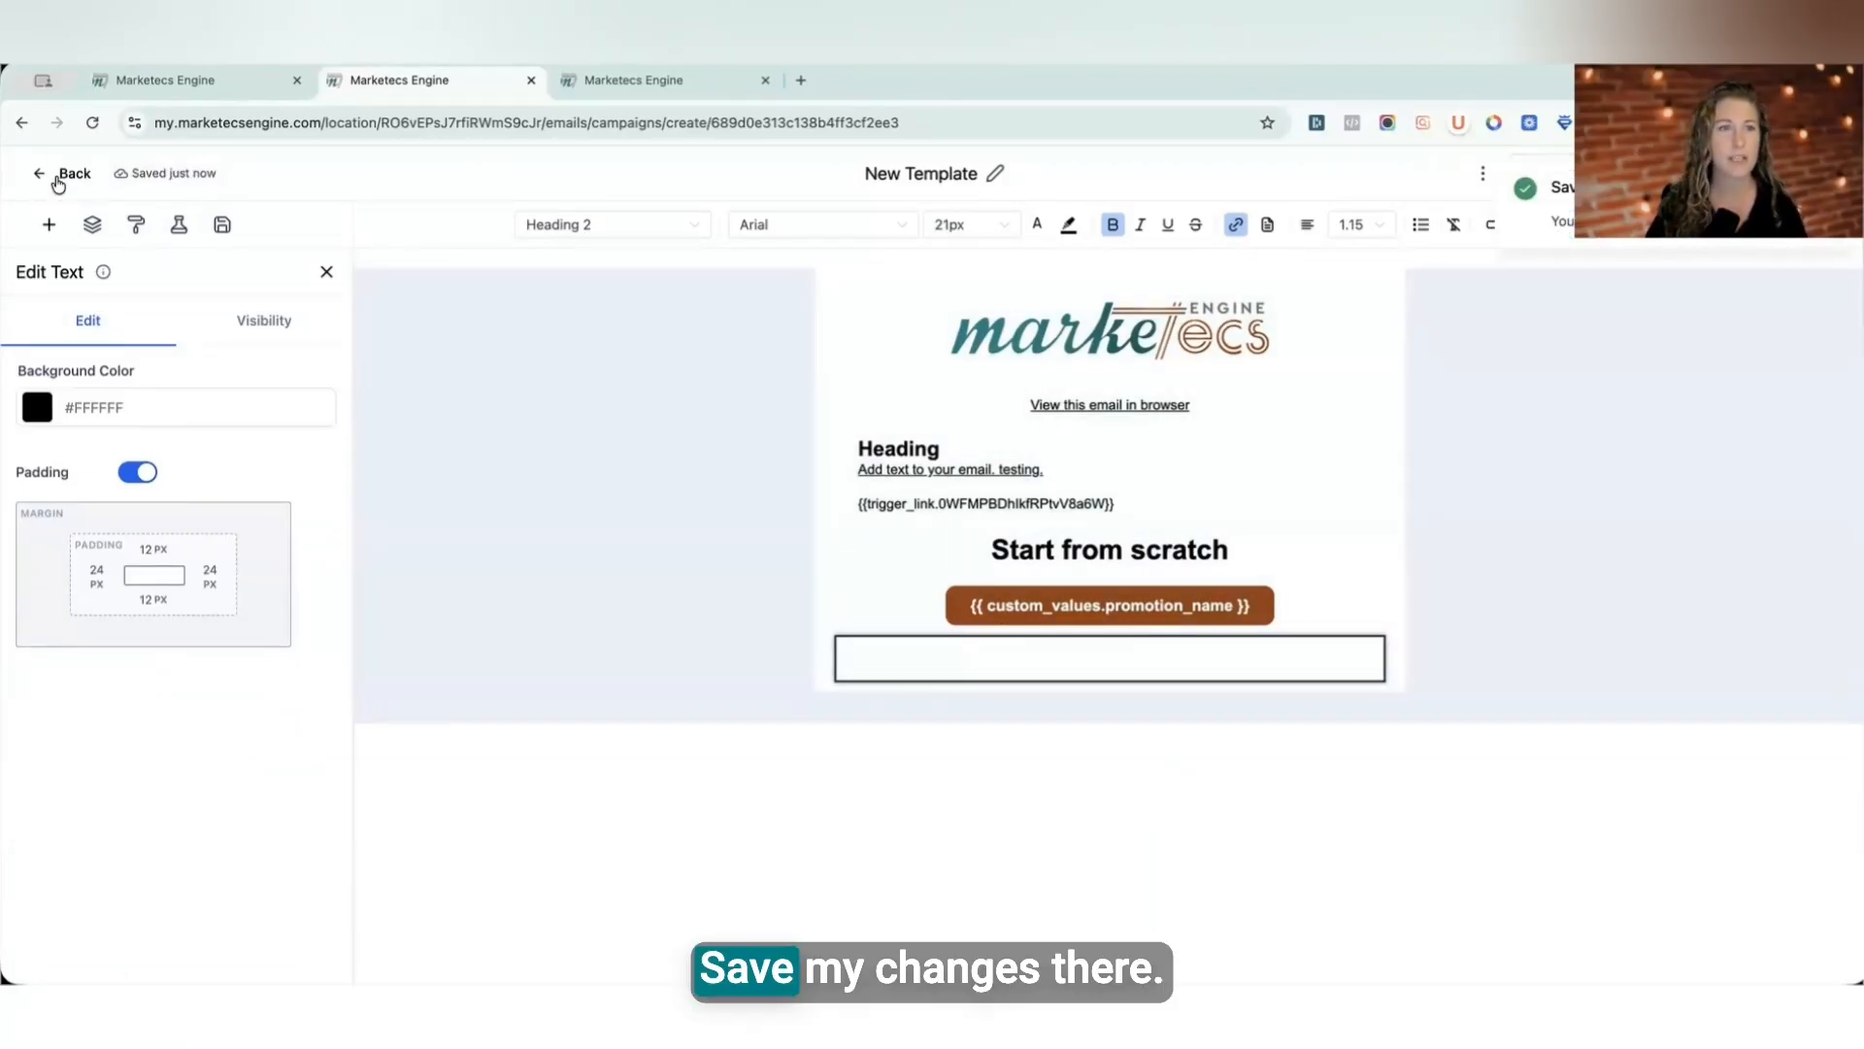
left_click(60, 179)
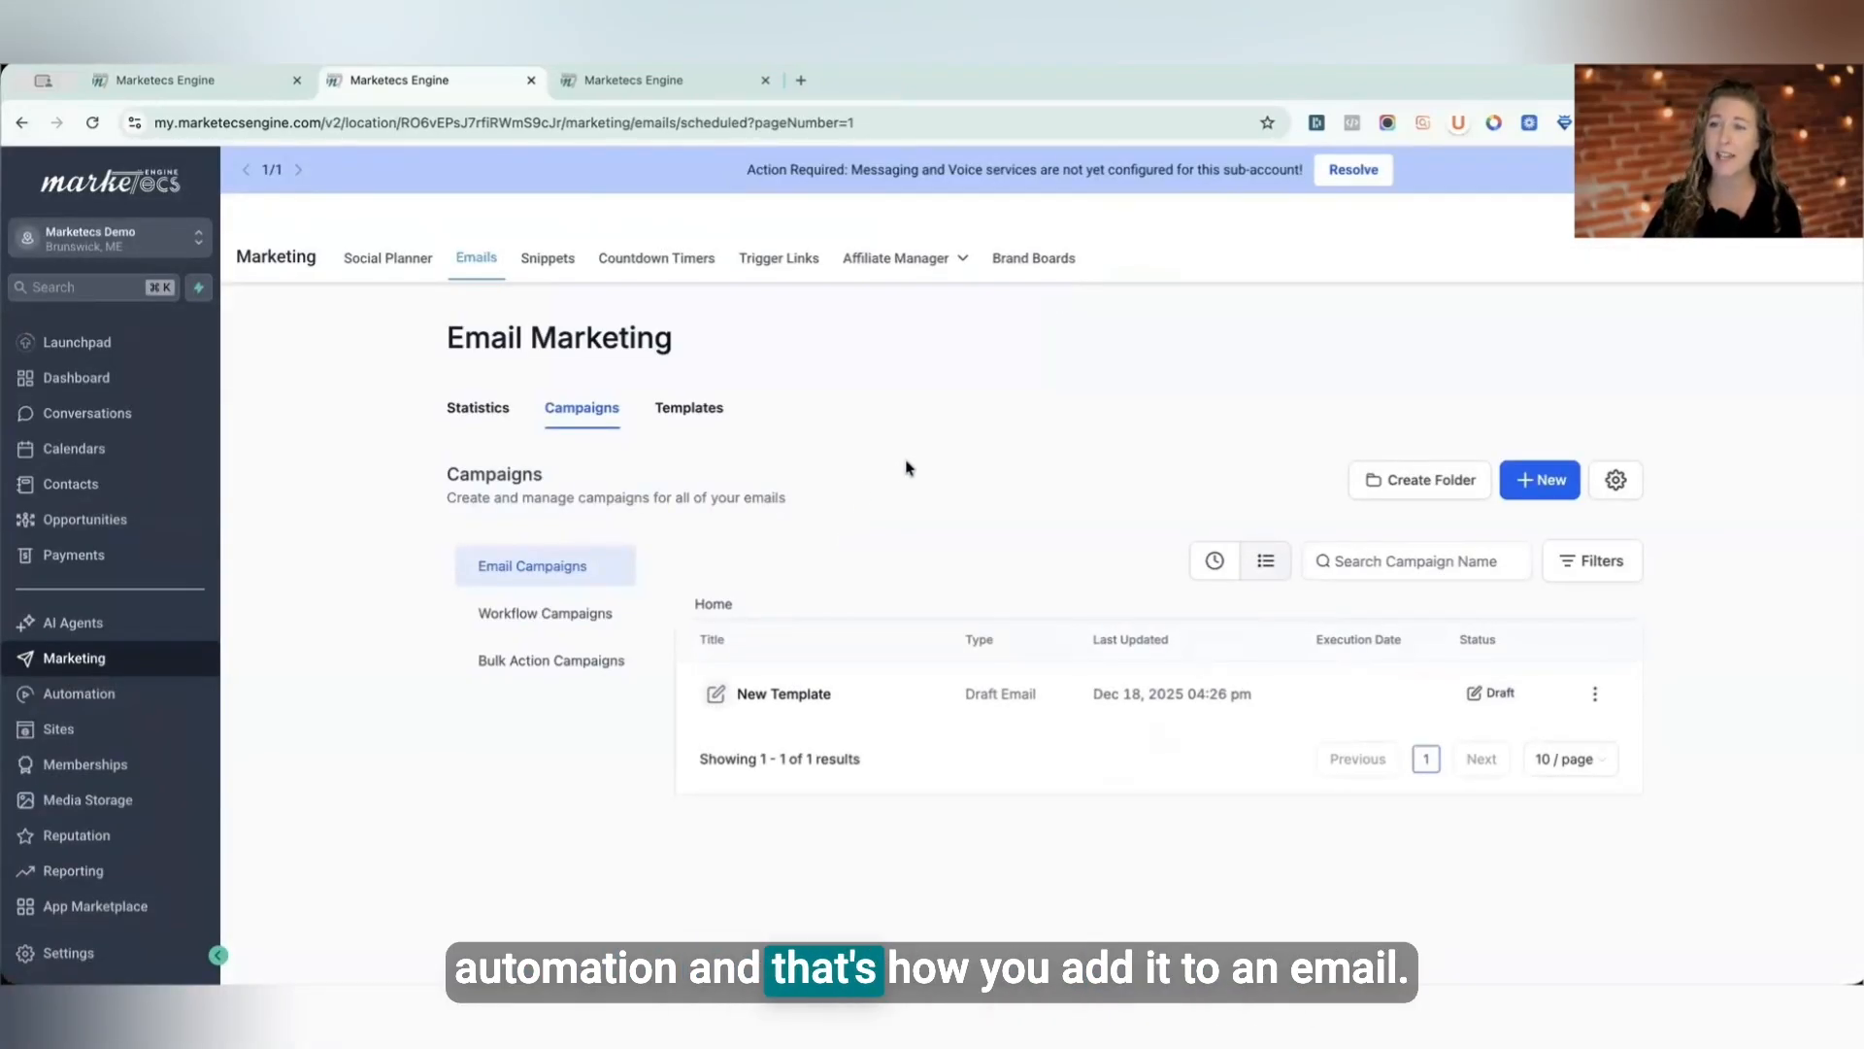
Step: Open the "Remove Bots & DND from Prospecting & Sales Pipeline" workflow from the 4. Lead Scoring folder
key("ctrl+Tab")
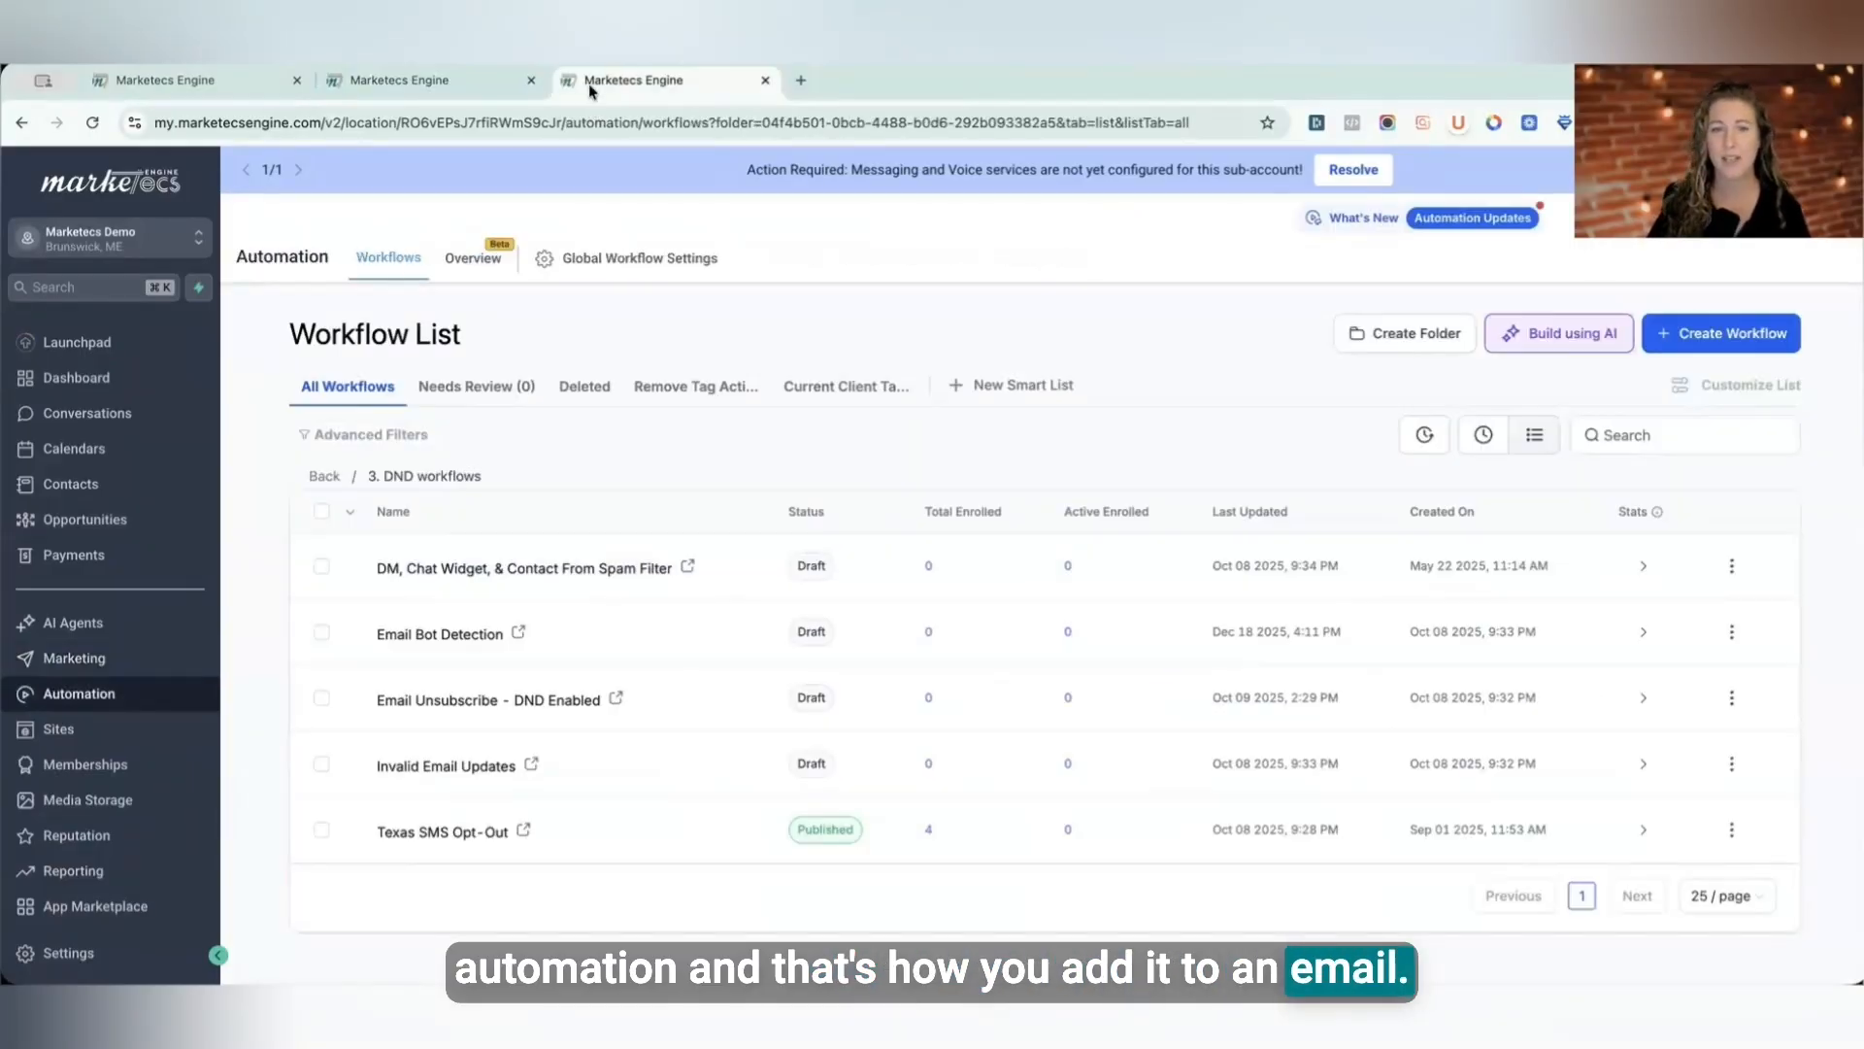
left_click(323, 476)
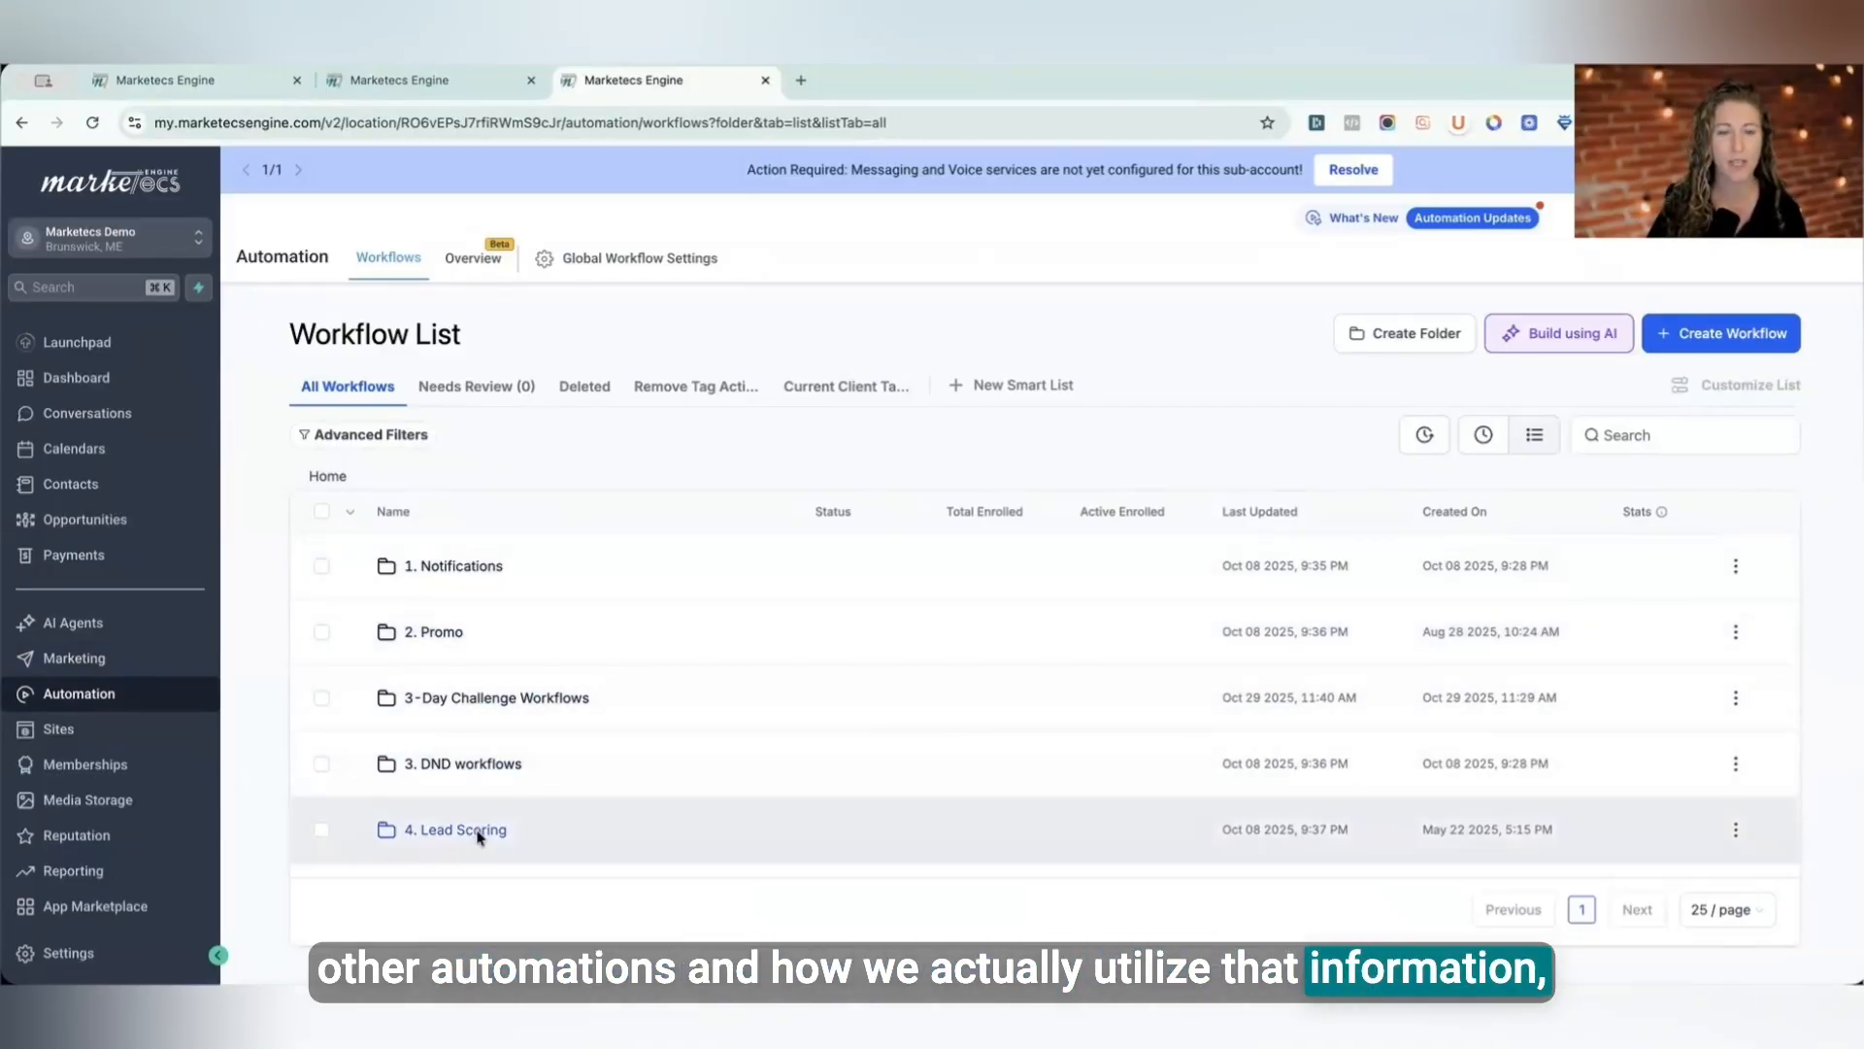
left_click(479, 833)
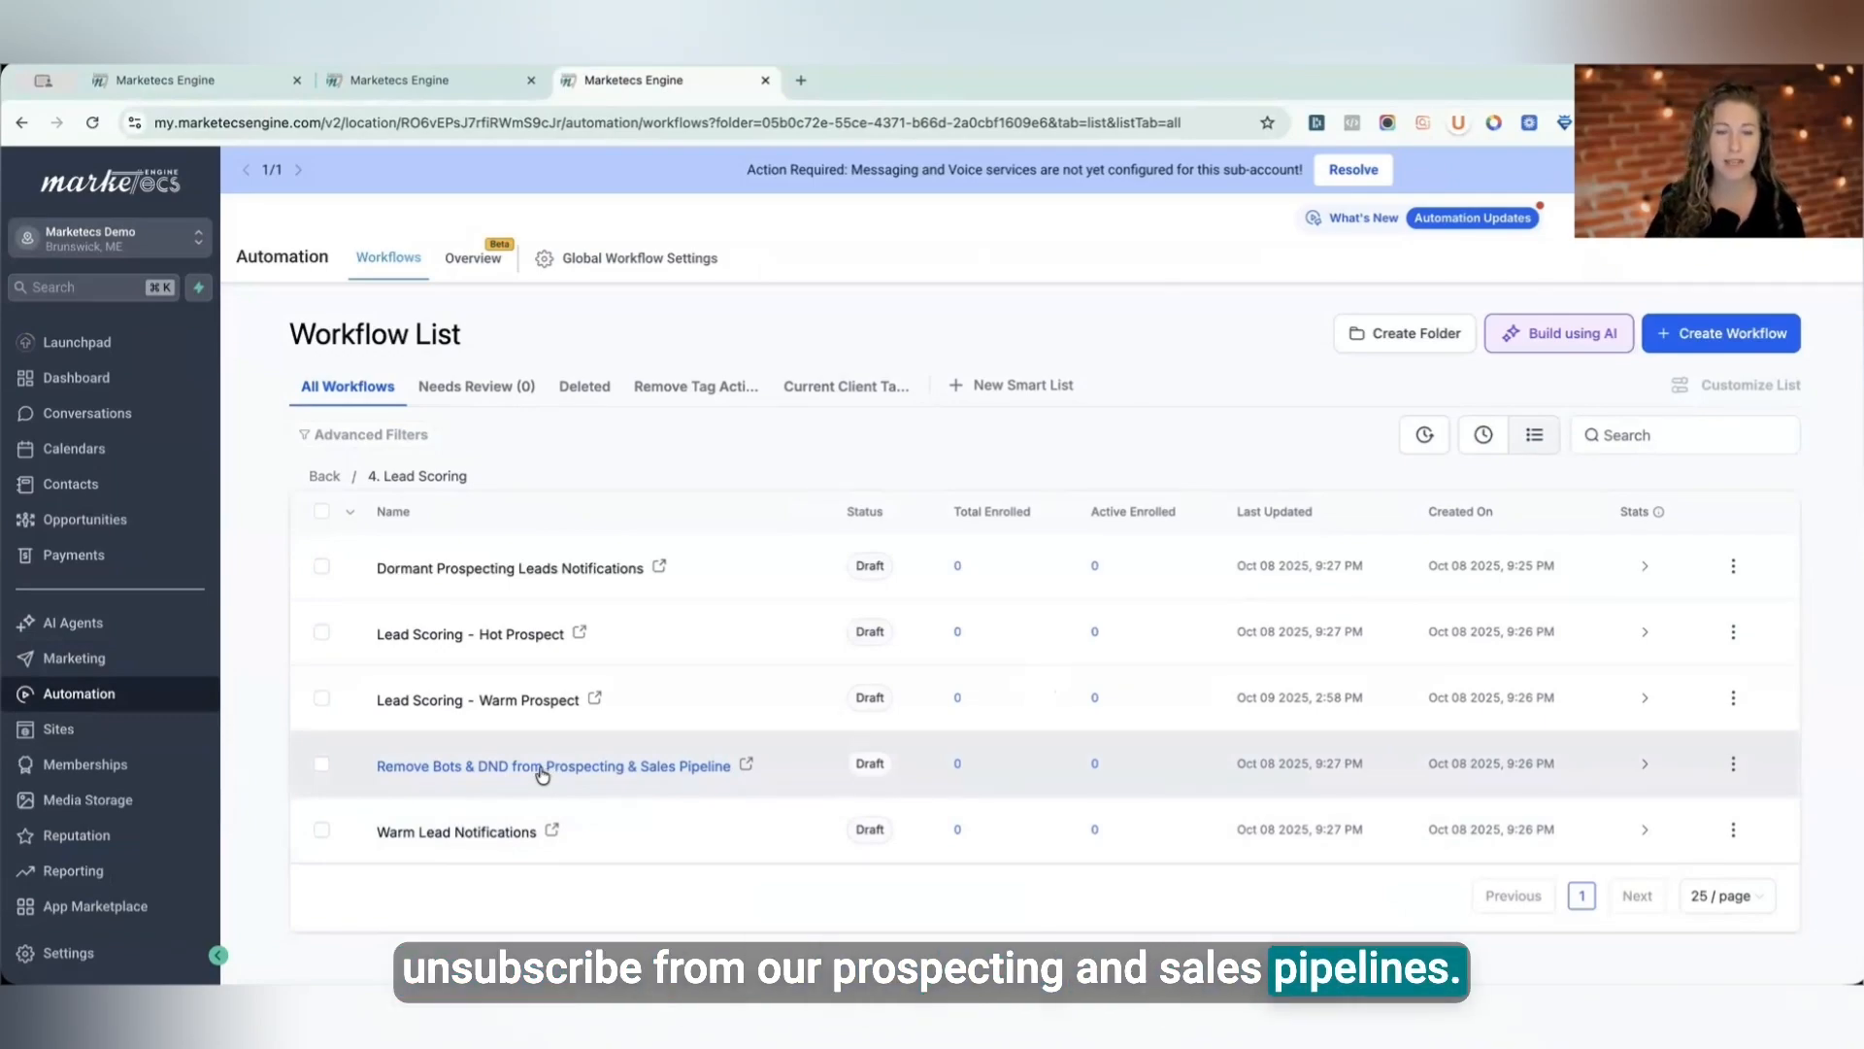
left_click(543, 769)
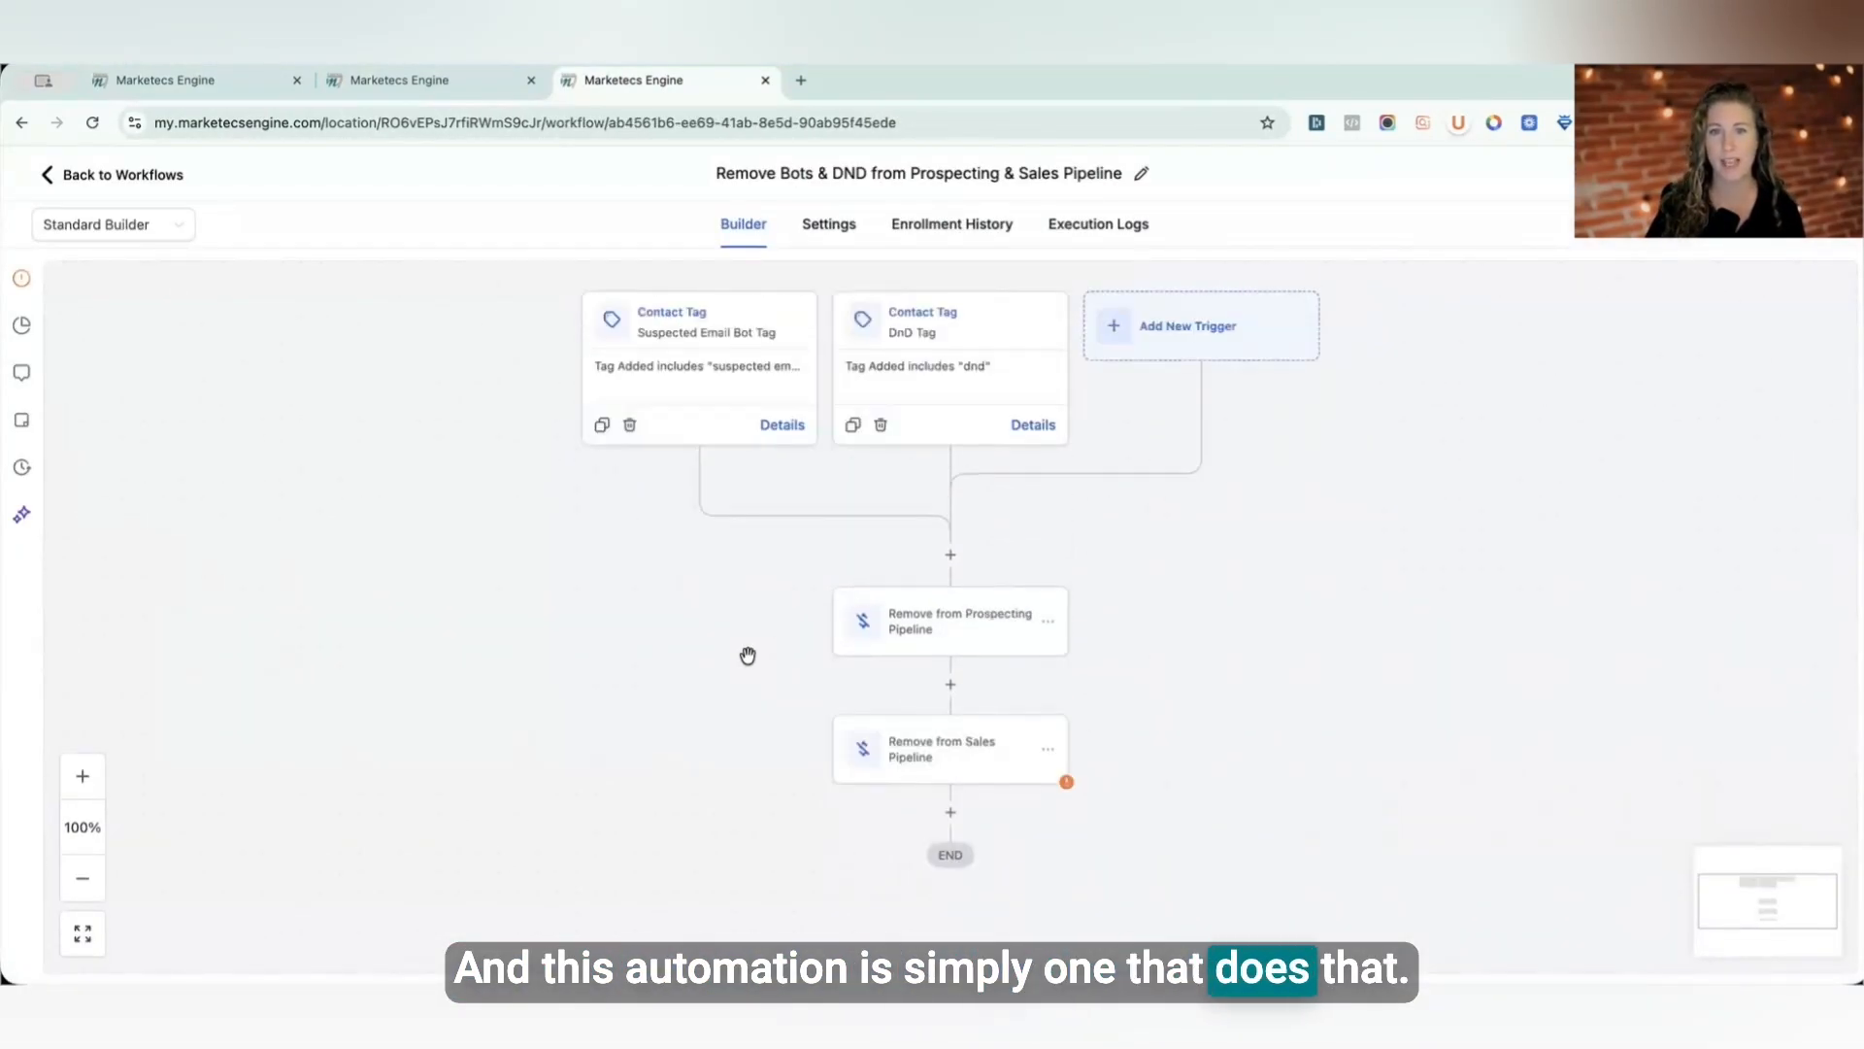
Step: Review the workflow's suspected bot and DnD tag triggers and its prospecting pipeline removal action, leaving them unedited, and return to the workflow list
left_click(701, 377)
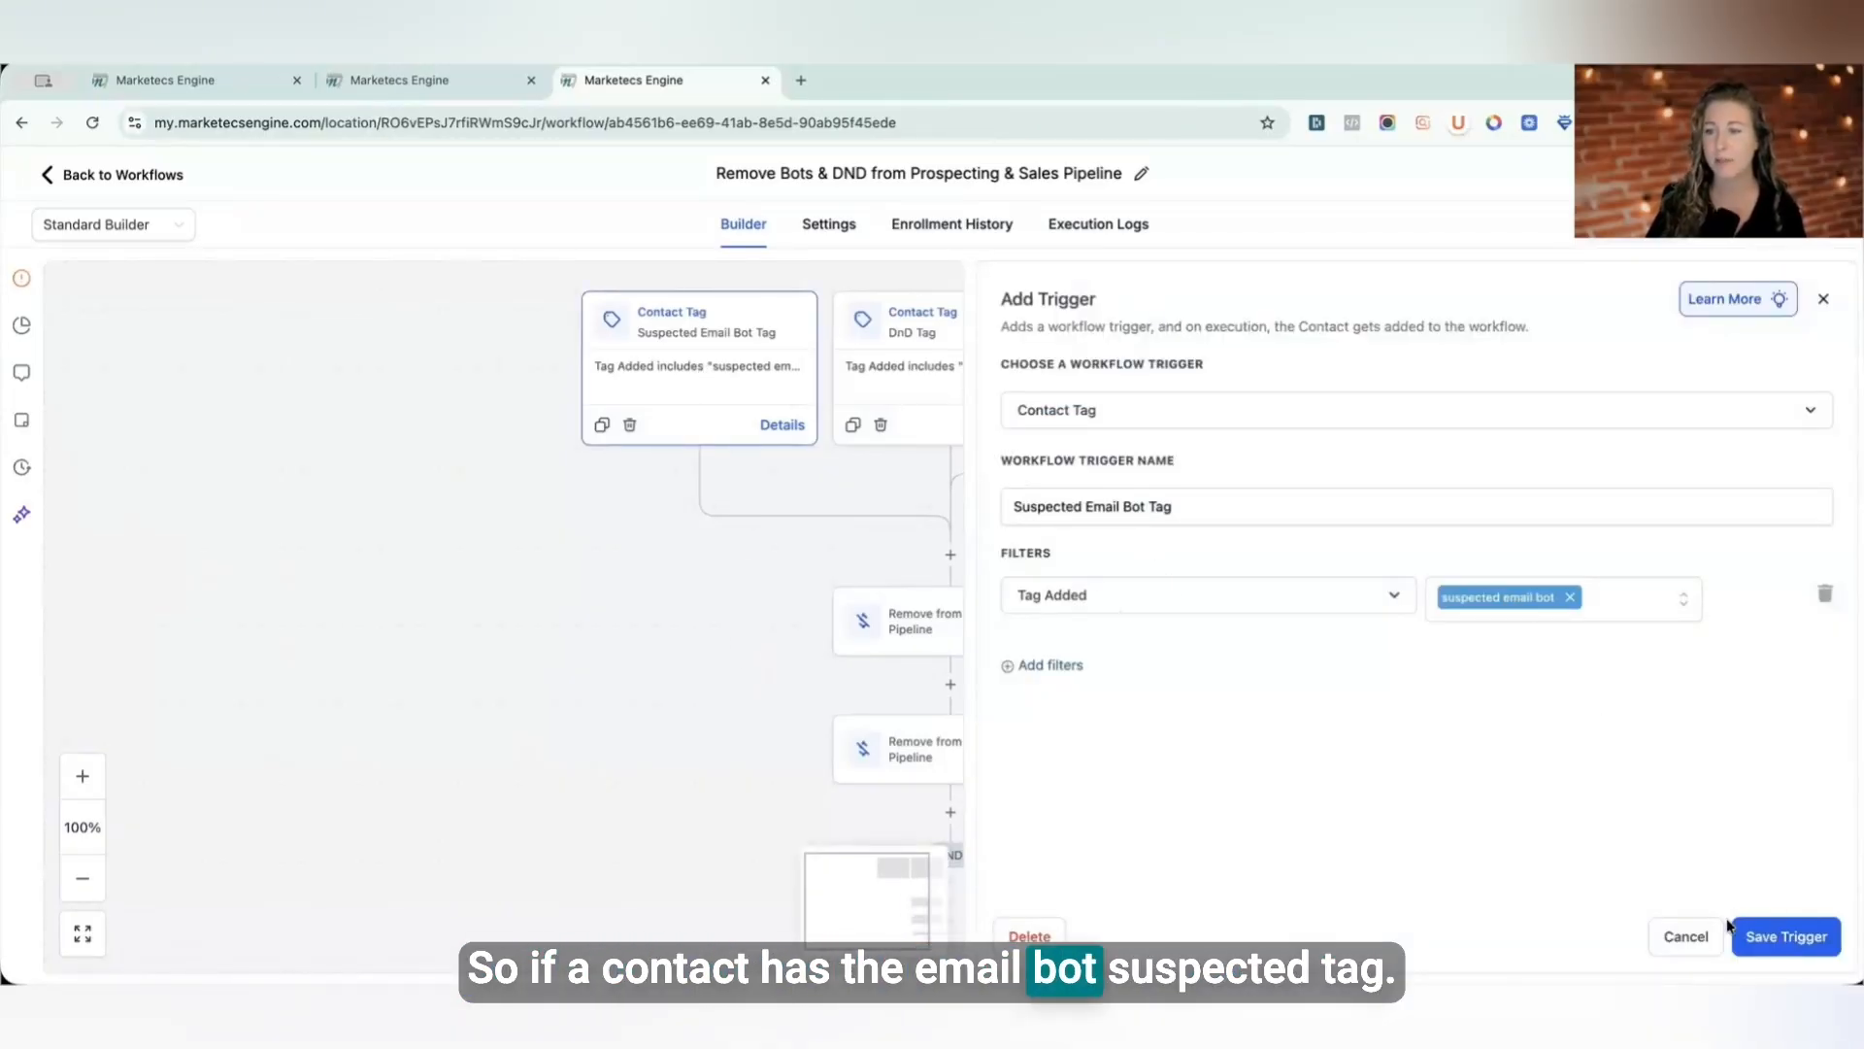
left_click(1687, 936)
left_click(908, 369)
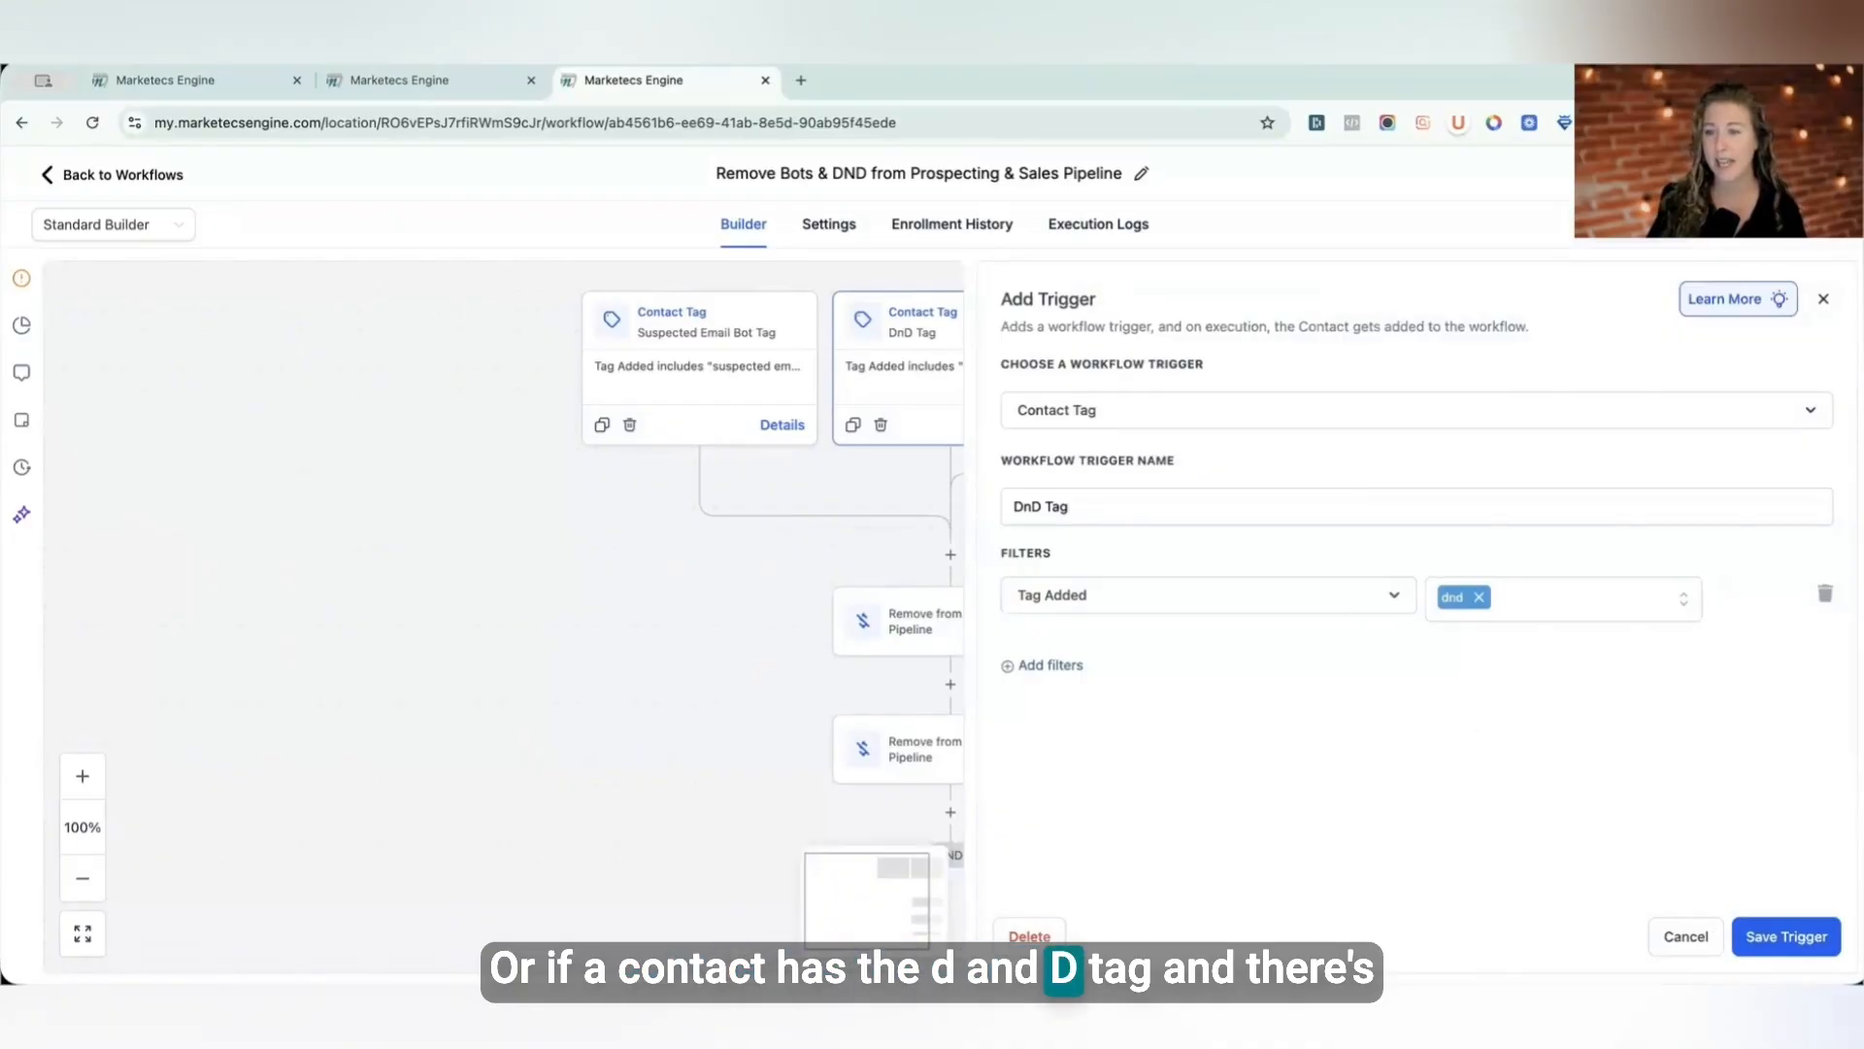
left_click(1687, 936)
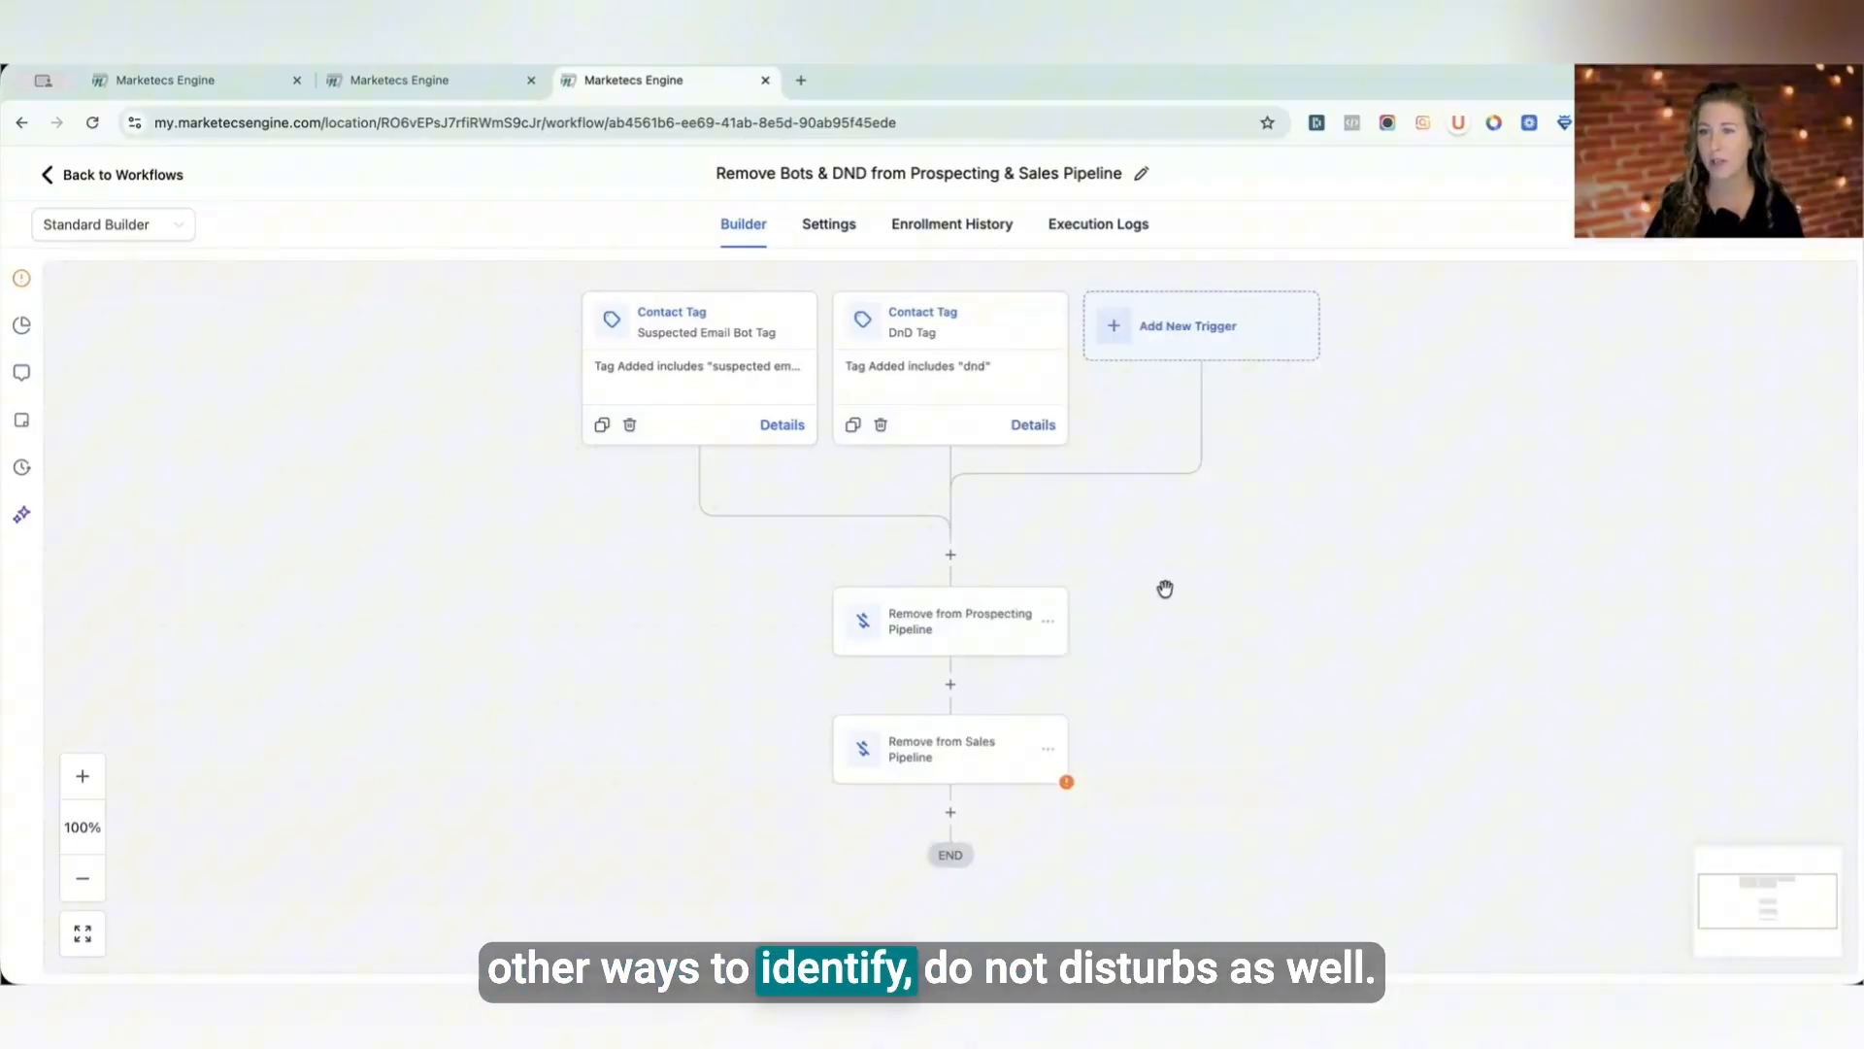
left_click(977, 630)
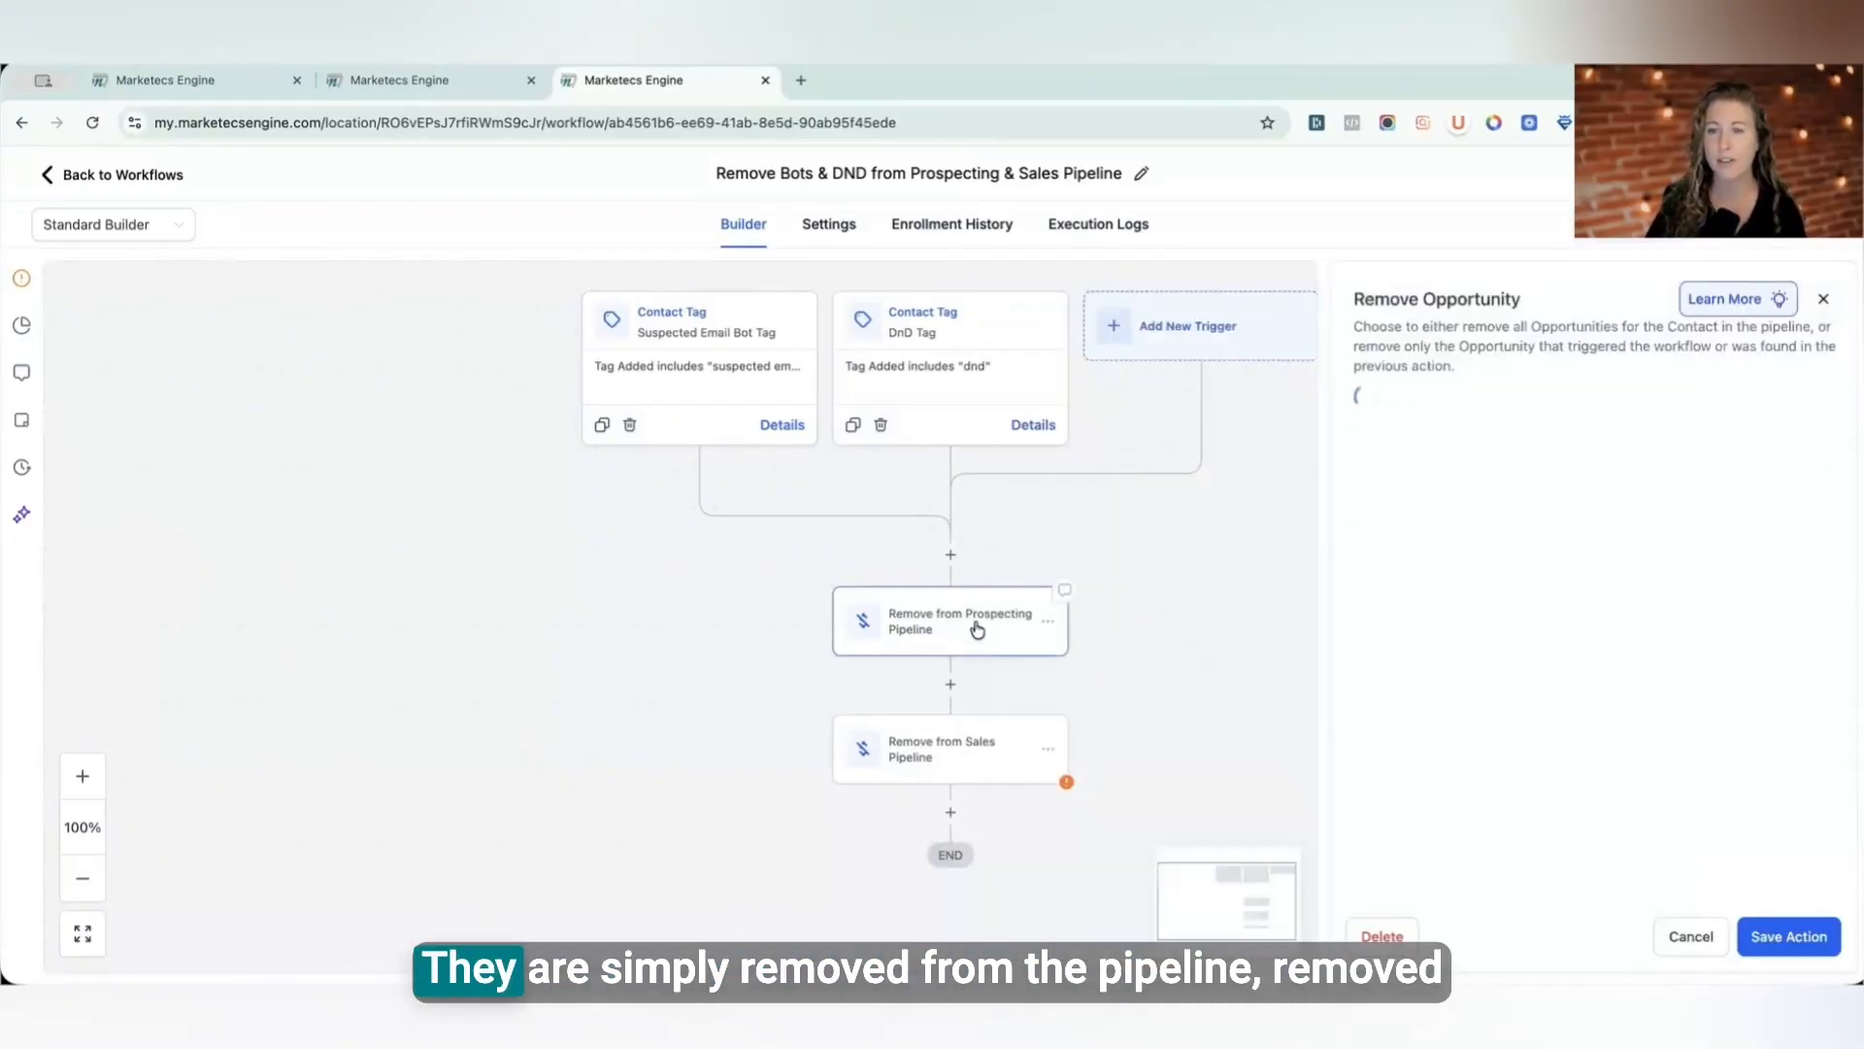
left_click(1688, 936)
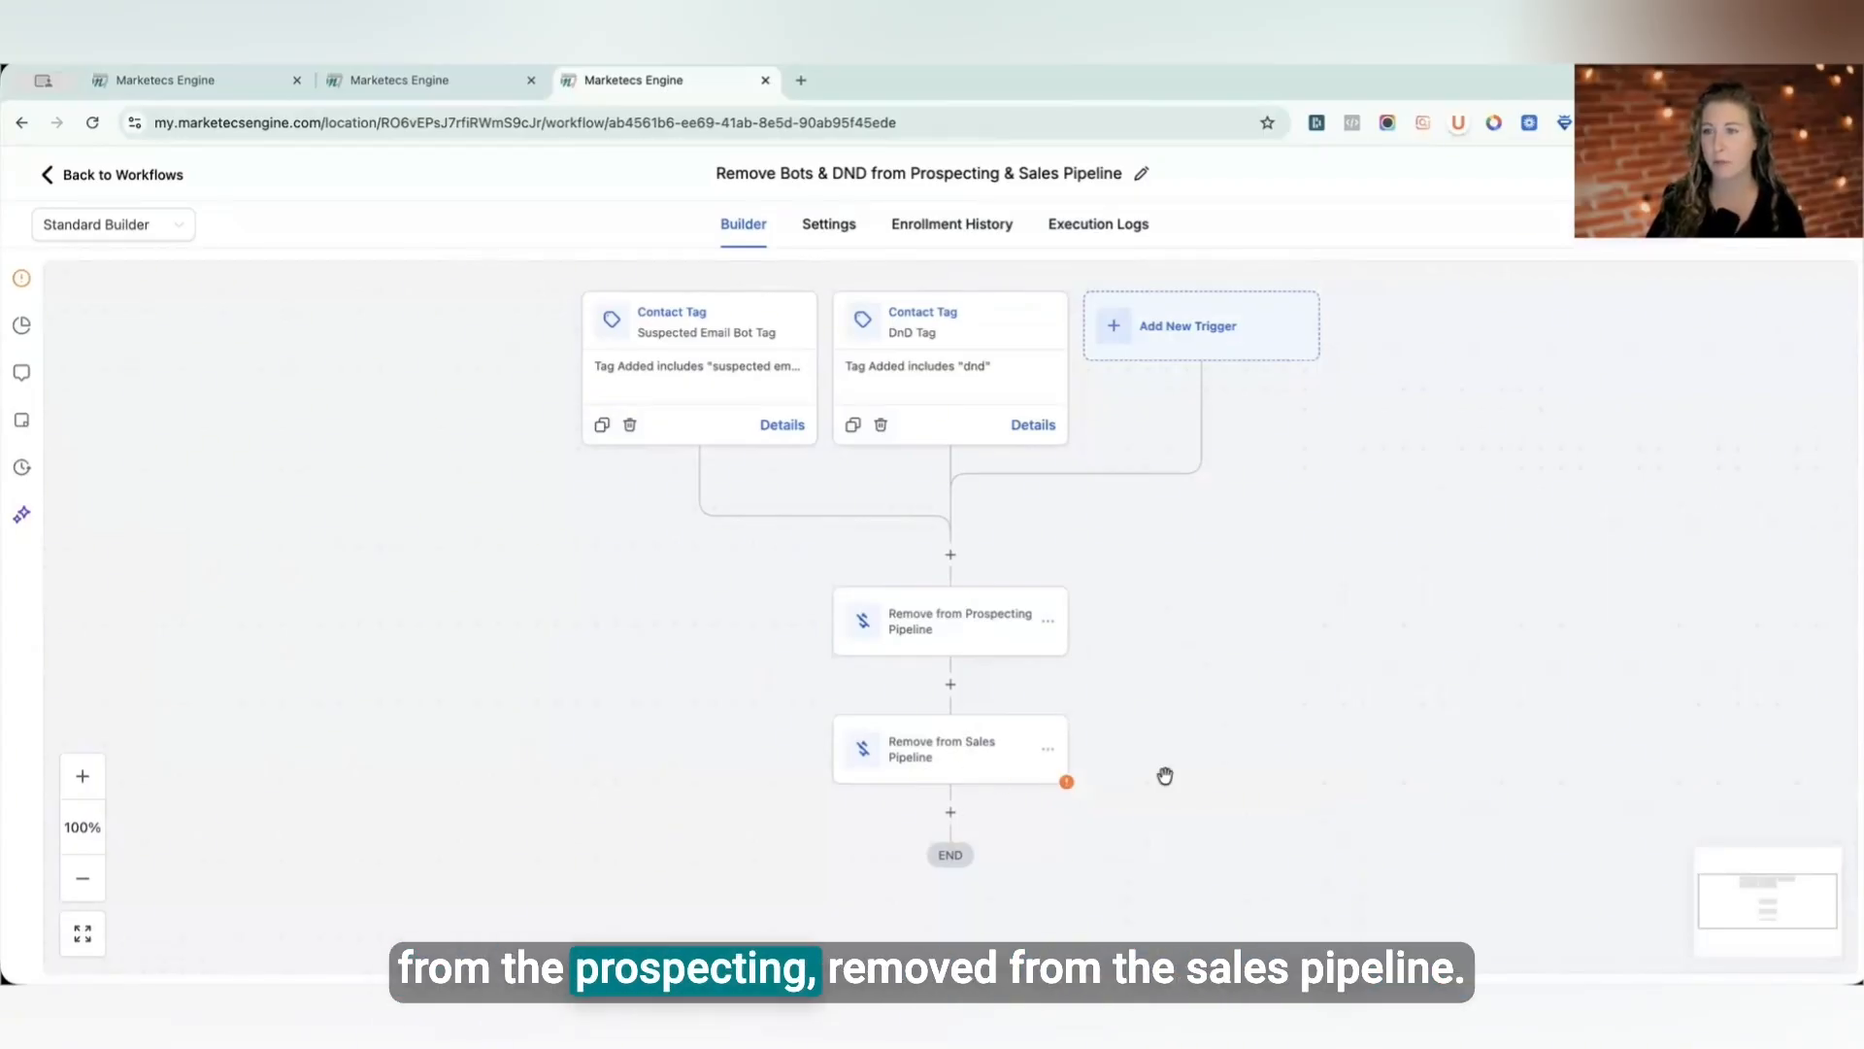
left_click(153, 178)
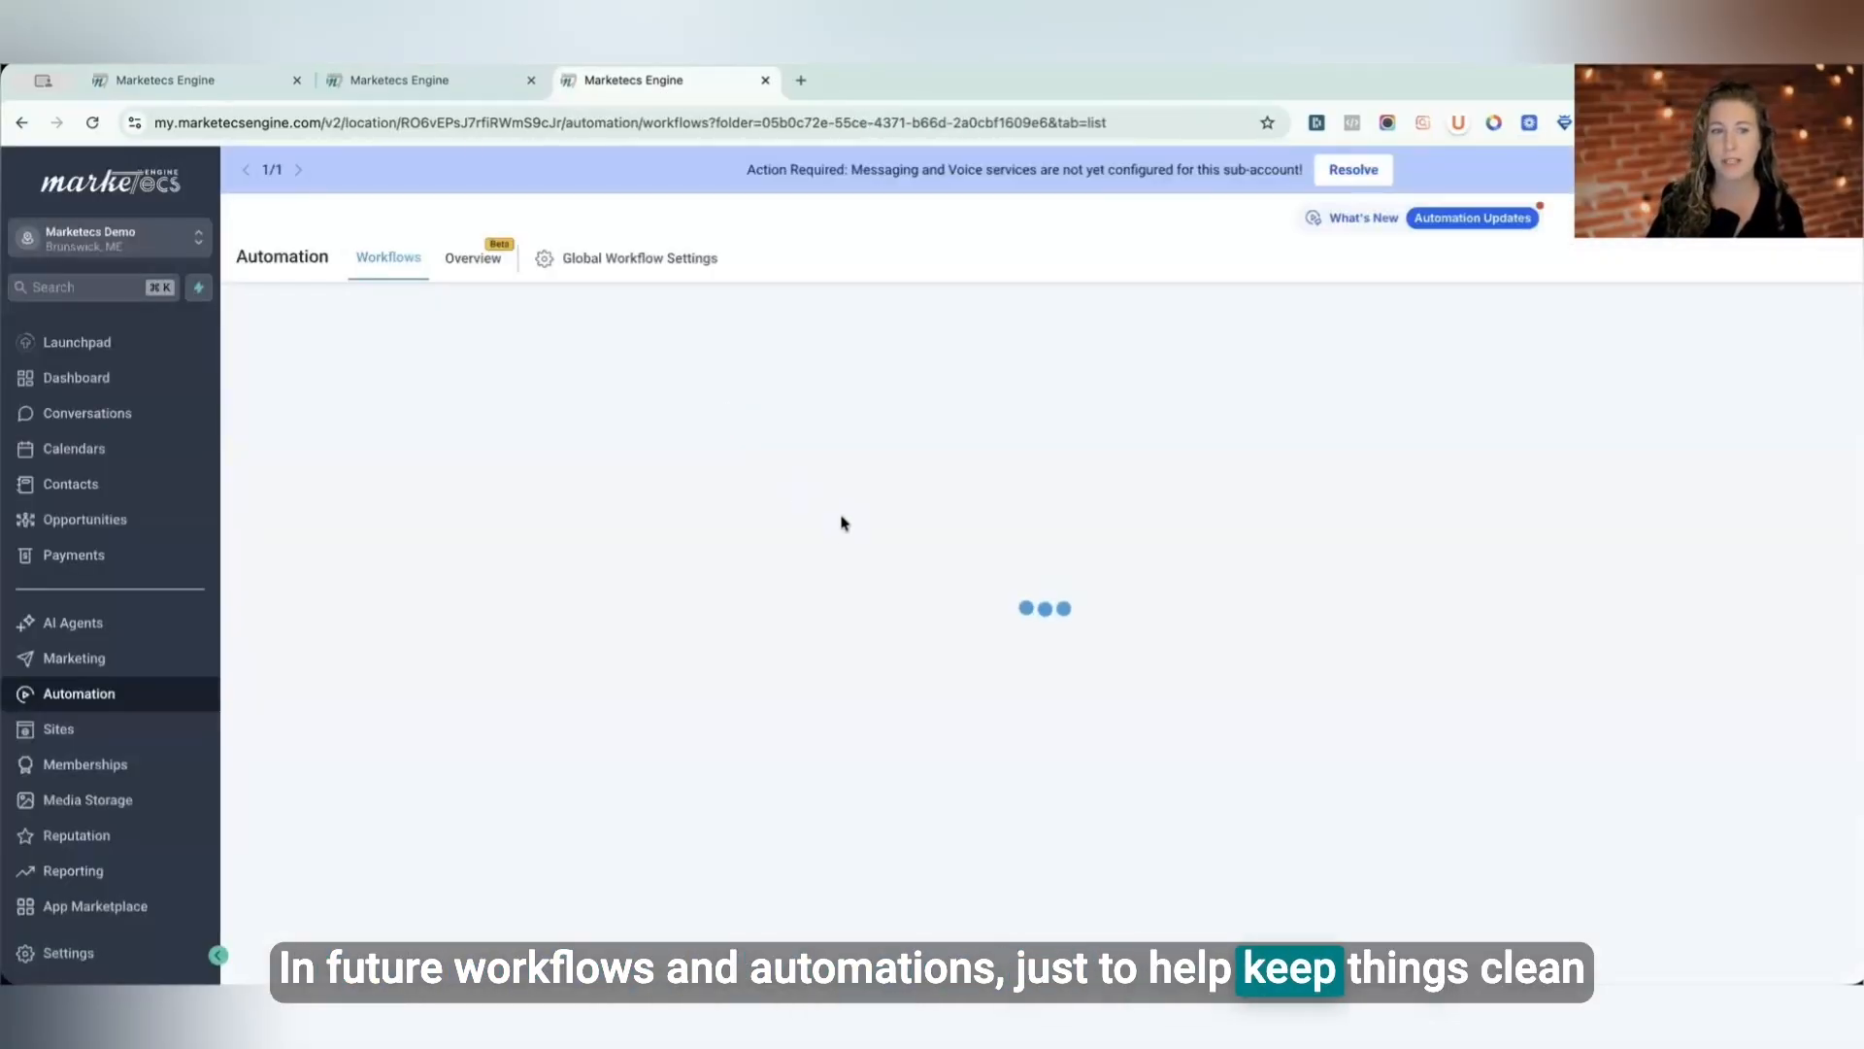